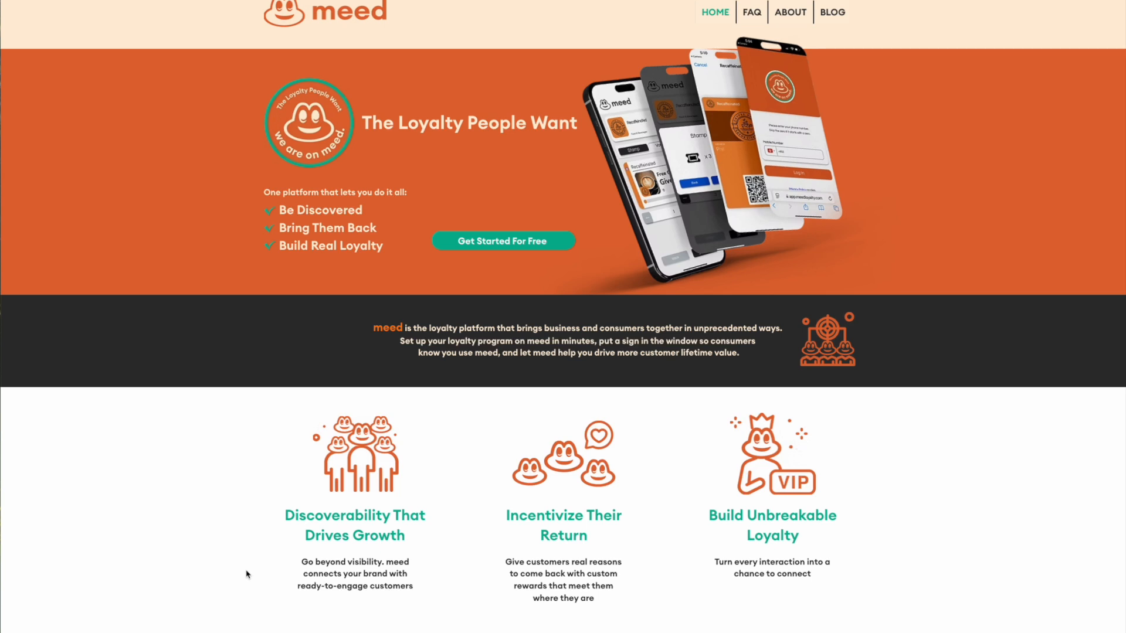
# Follow the homepage's Get Started For Free link to the meed business page
pyautogui.click(501, 242)
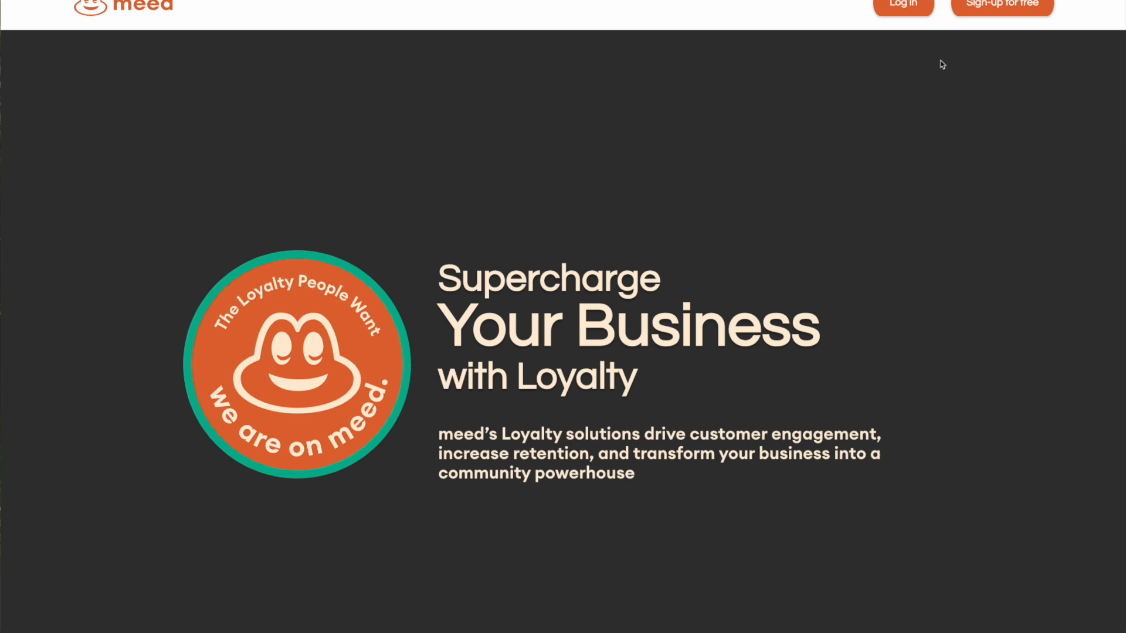
# Sign up for free and log in with the restaurant's saved e-mail address to request a one-time code
pyautogui.click(990, 8)
pyautogui.click(544, 359)
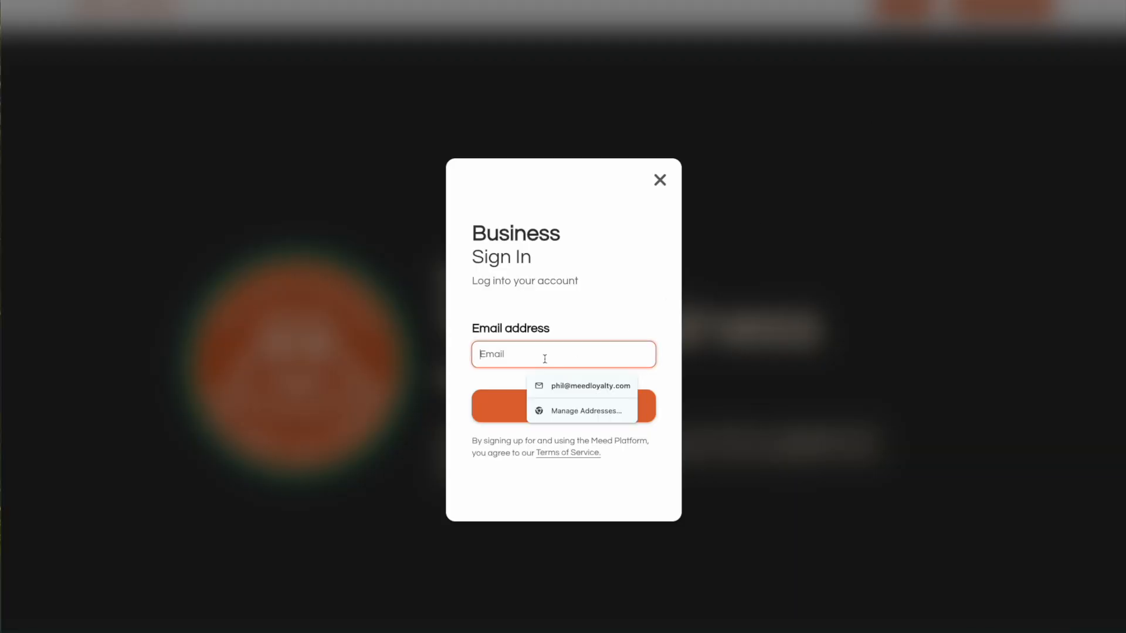
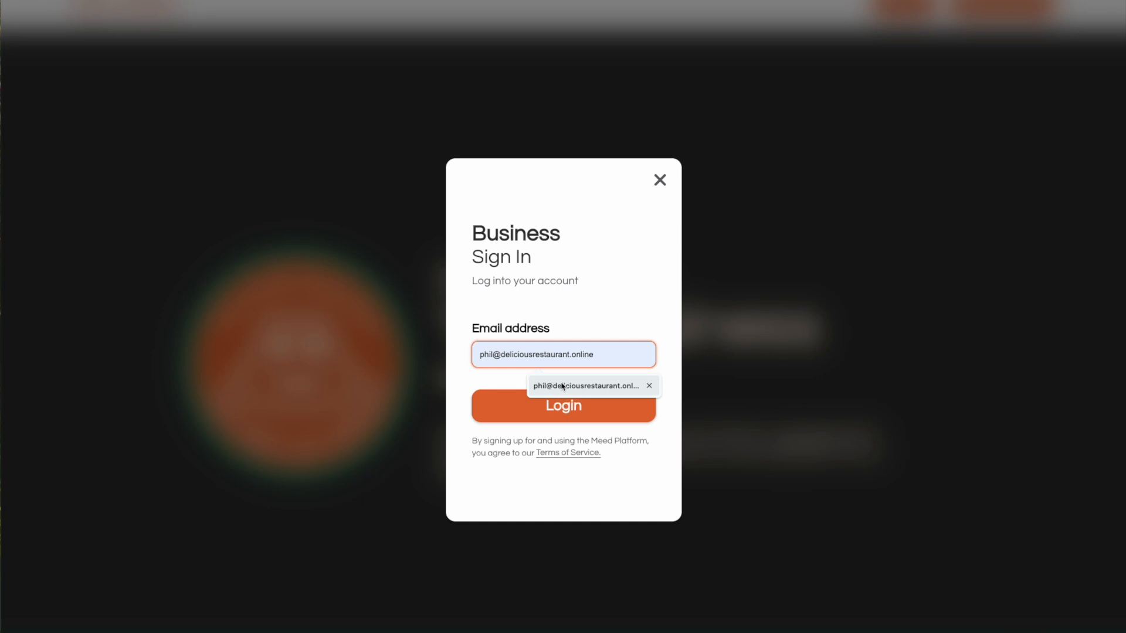
pyautogui.click(562, 386)
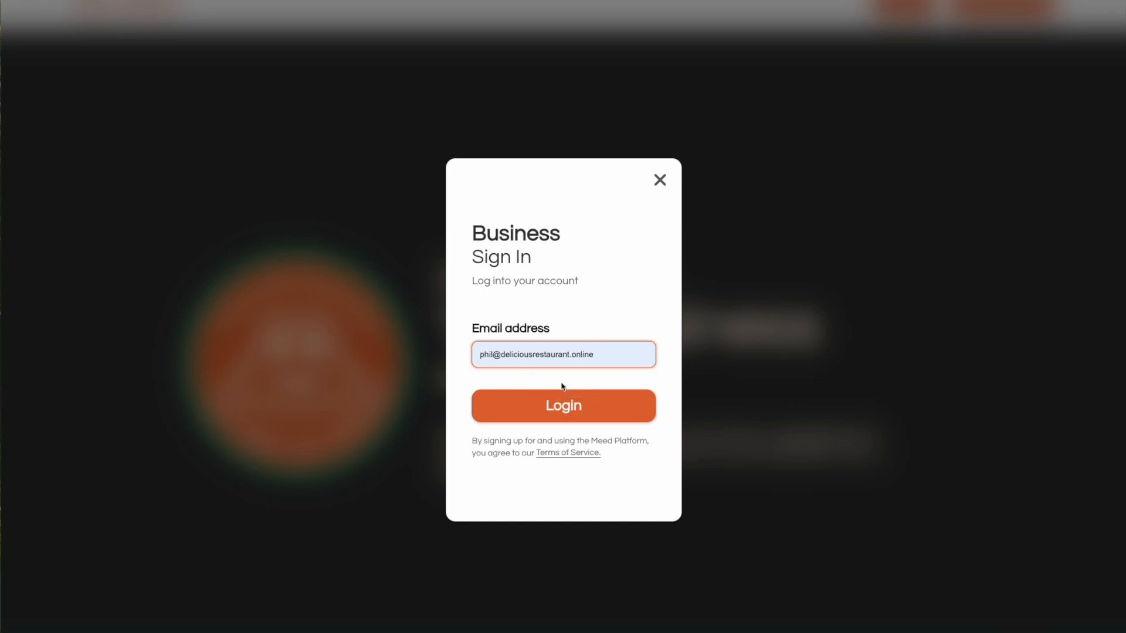
pyautogui.click(558, 414)
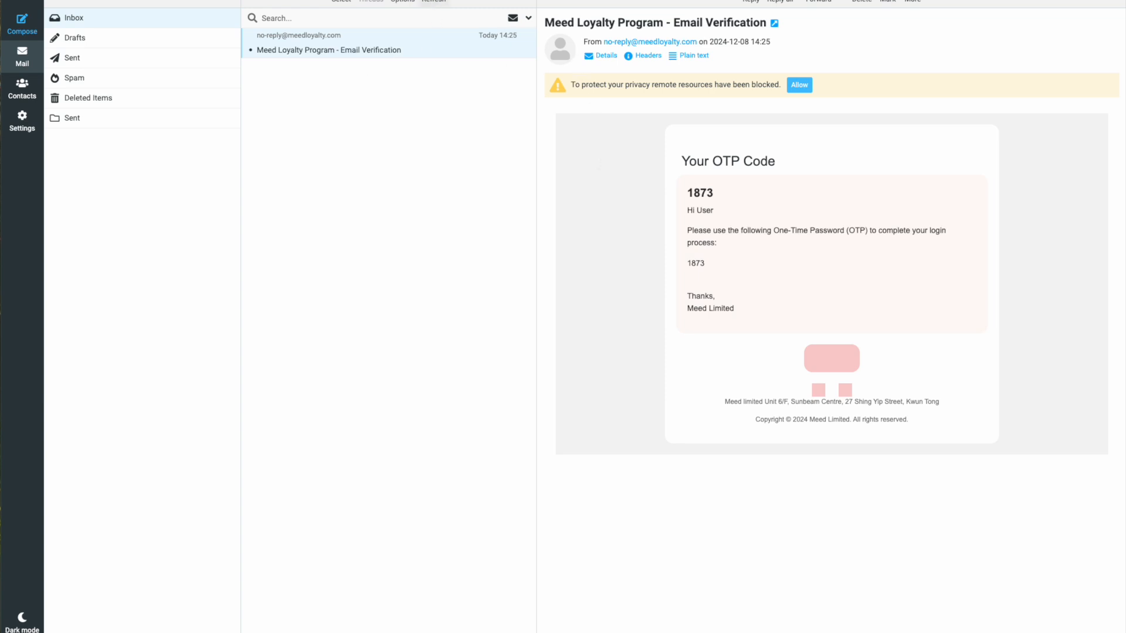
# Read the Meed verification e-mail in the inbox and enter its four-digit code in meed
pyautogui.click(430, 2)
pyautogui.click(397, 50)
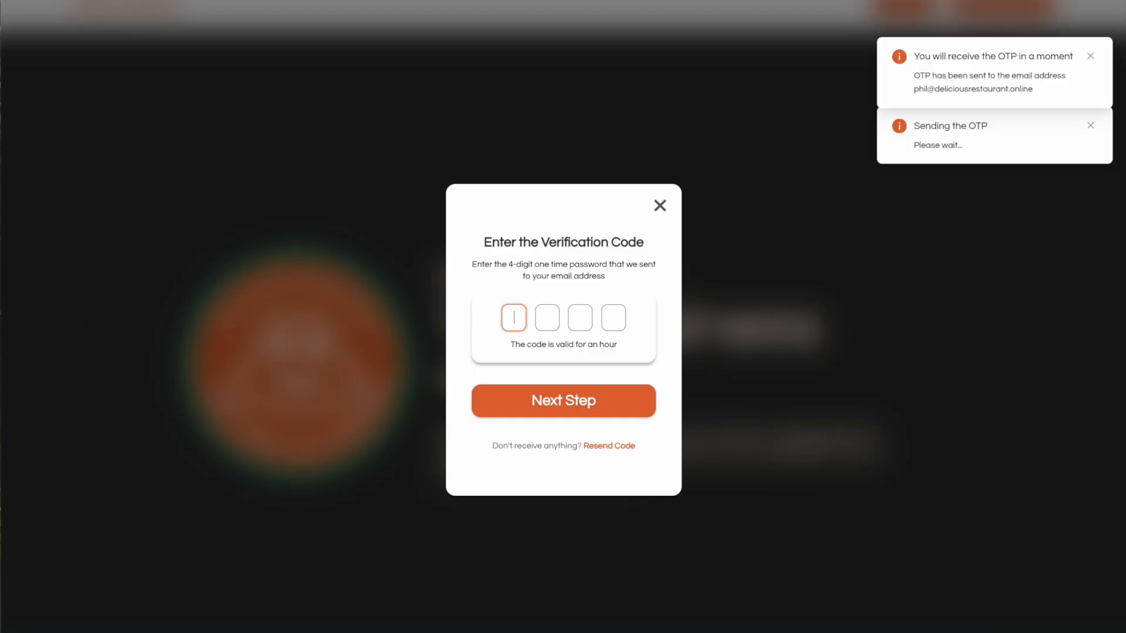
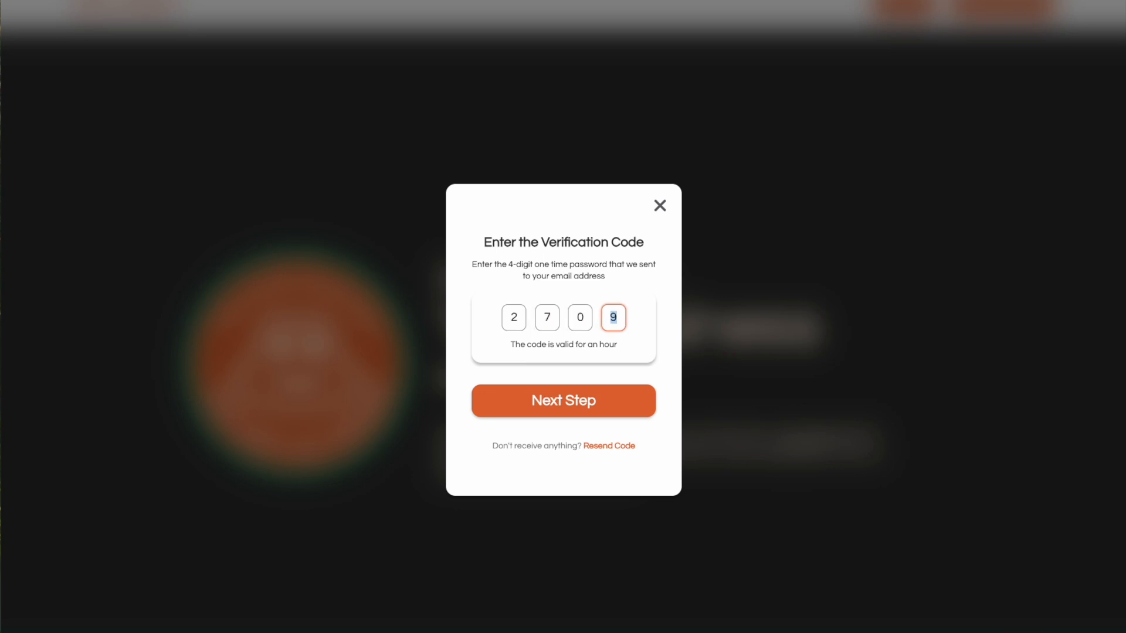
# Submit the verification code, then submit 'Delicious Restaurant' as the organization name
pyautogui.click(578, 405)
pyautogui.click(525, 329)
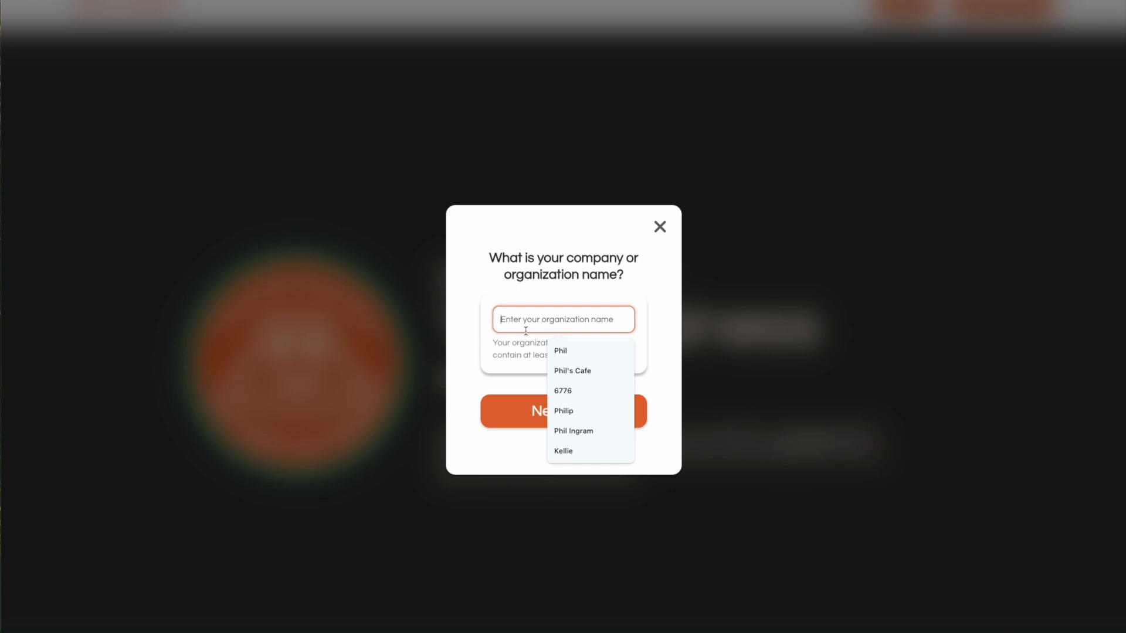
pyautogui.write('De')
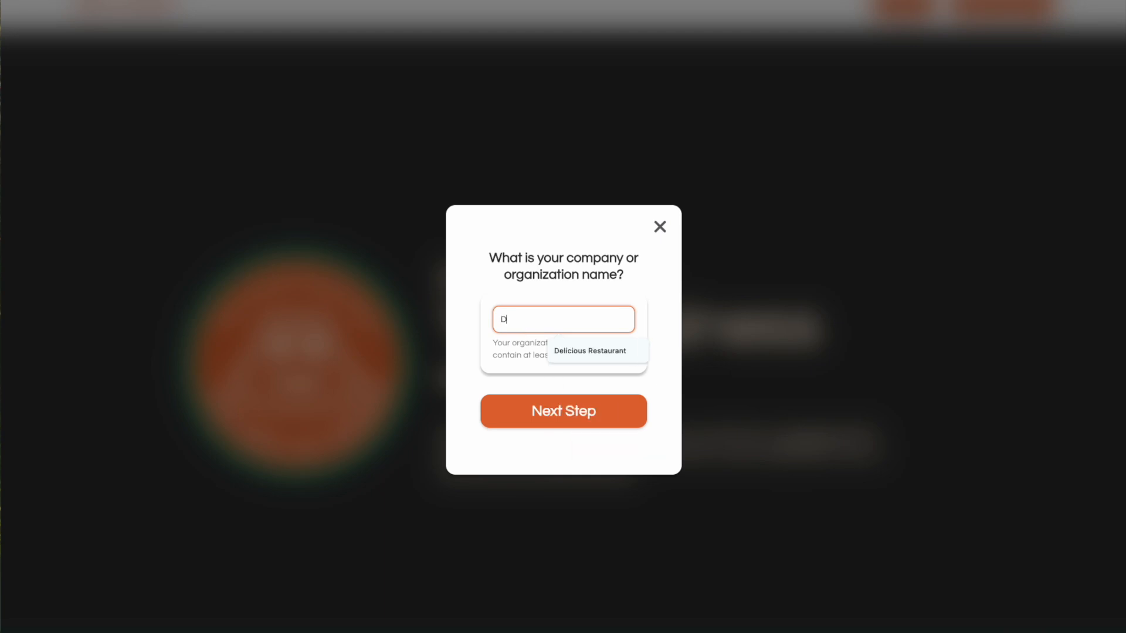
pyautogui.write('licious Restaurant')
pyautogui.click(537, 406)
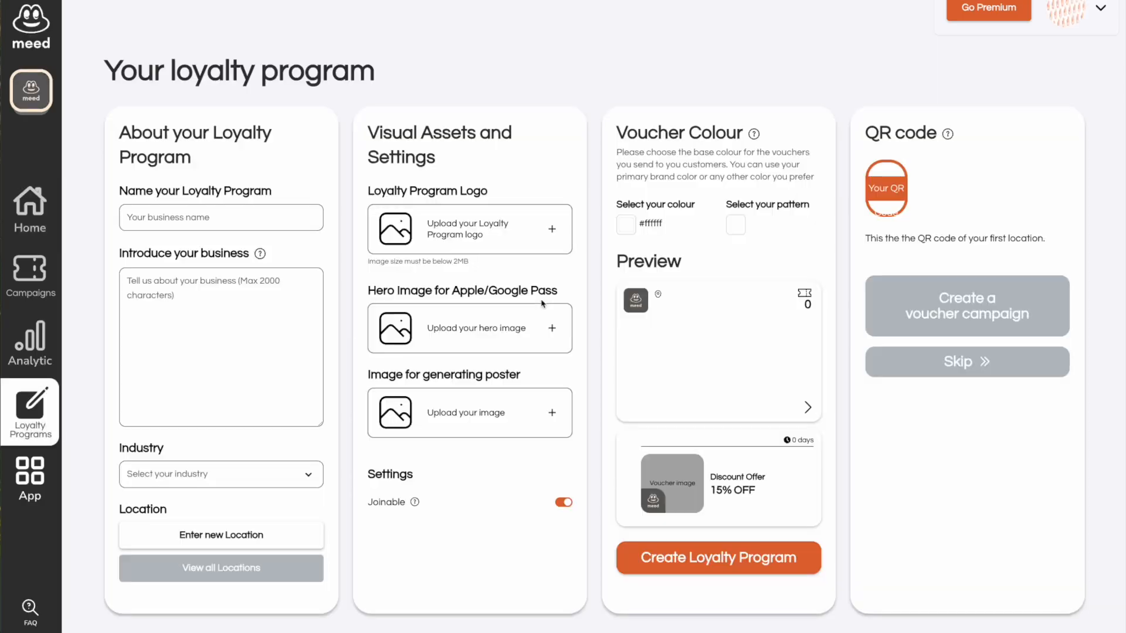
# Name the loyalty program 'Delicious', trimming the extra letters from the typed name
pyautogui.click(1106, 16)
pyautogui.click(1106, 16)
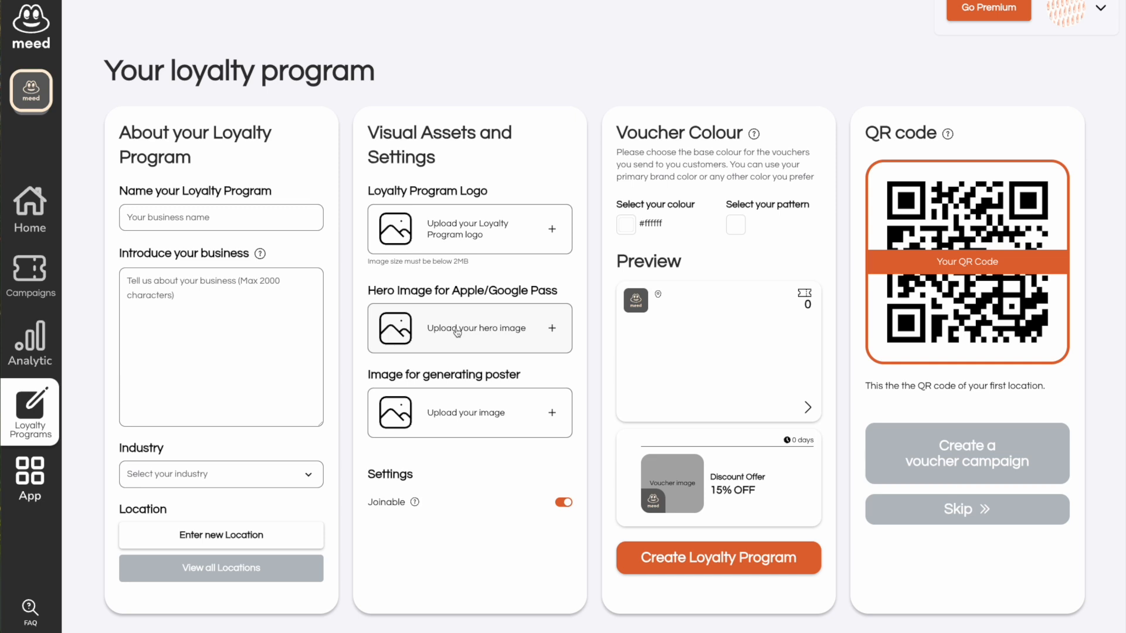
pyautogui.click(217, 223)
pyautogui.write('Deli')
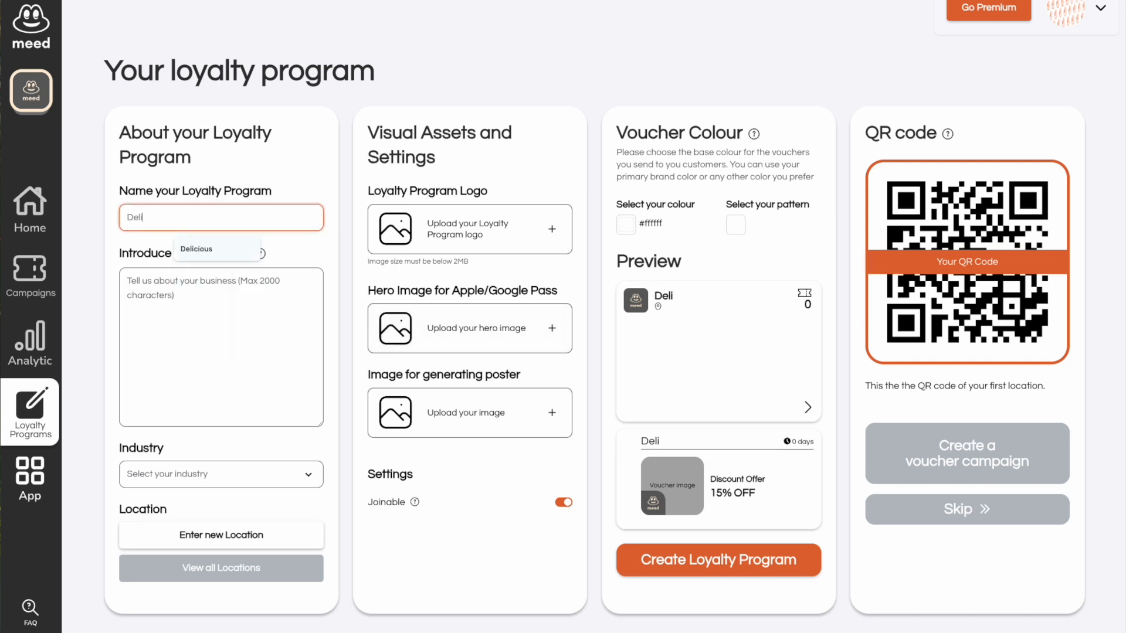
pyautogui.write('cious Res')
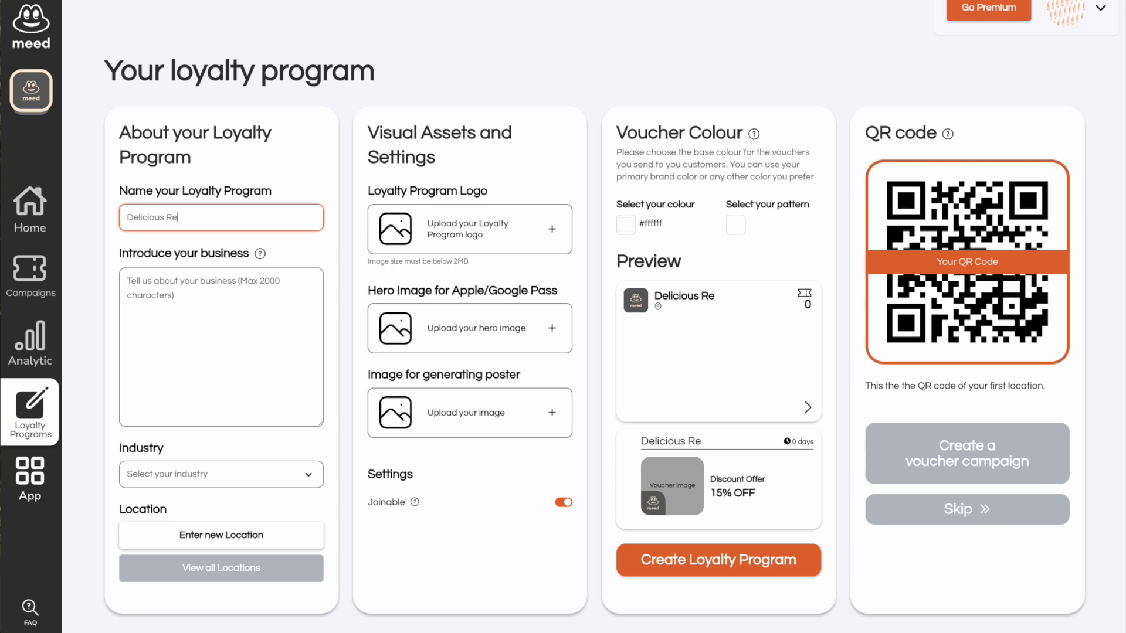
pyautogui.press('BackSpace')
pyautogui.press('BackSpace')
pyautogui.press('BackSpace')
pyautogui.press('BackSpace')
pyautogui.click(194, 295)
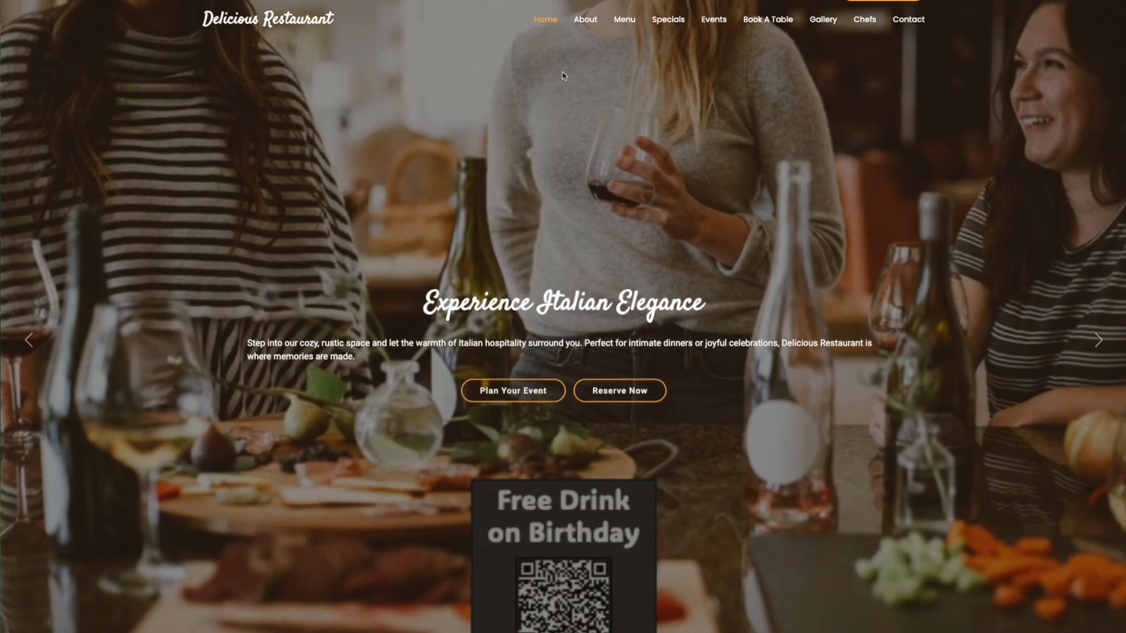
# Select the website About paragraph introducing the restaurant's Italian cuisine
pyautogui.click(585, 19)
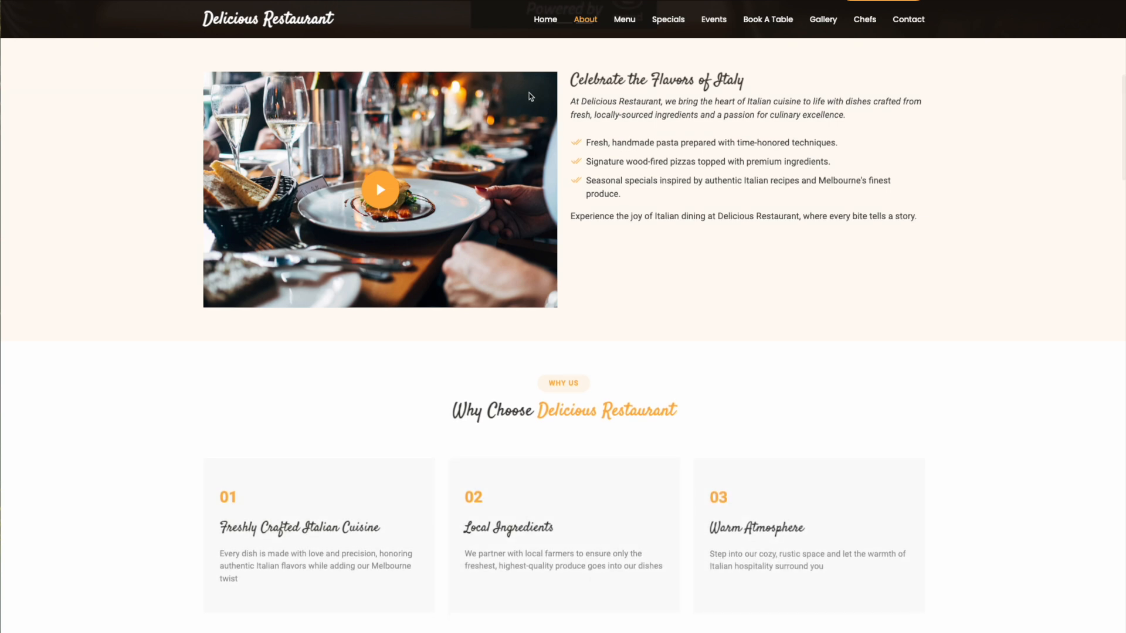
pyautogui.moveTo(570, 101); pyautogui.dragTo(850, 122)
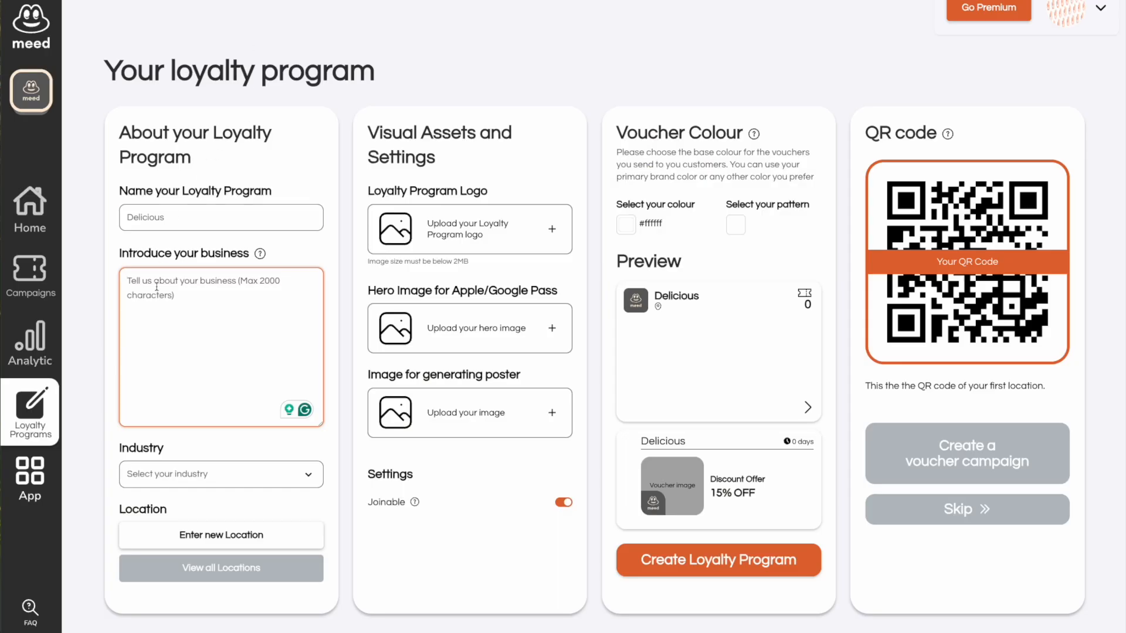
# Paste the About paragraph as the business introduction and set Industry to Food & Beverages
pyautogui.write('At Delicious Restaurant, we bring the heart of Italian cuisine to life with dishes crafted from fresh, locally-sourced ingredients and a passion for culinary excellence.')
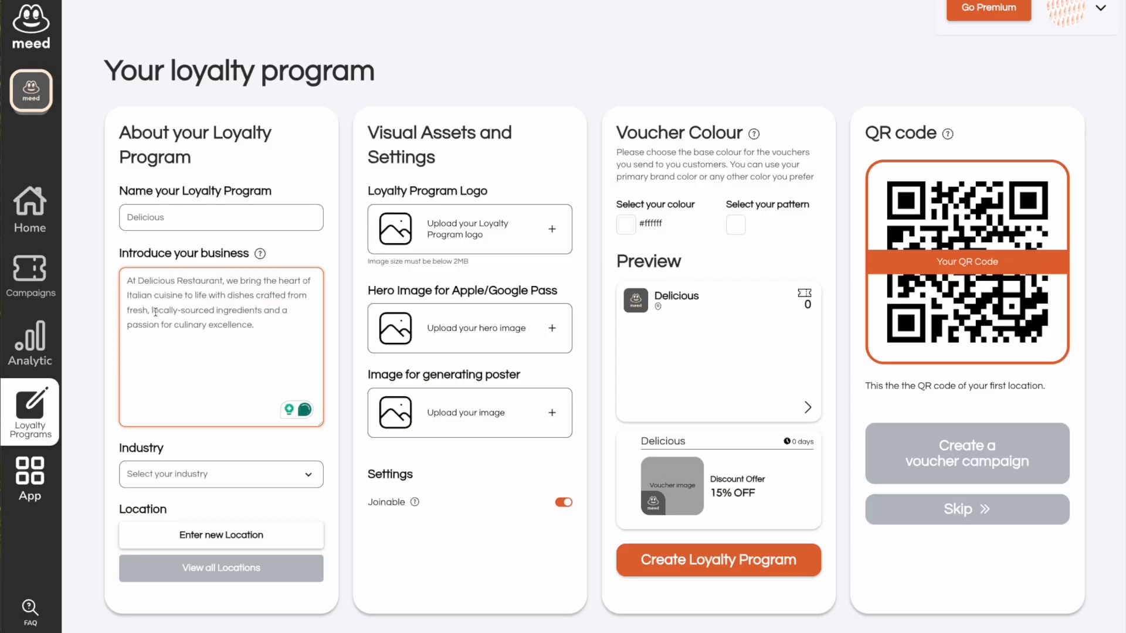
pyautogui.click(158, 478)
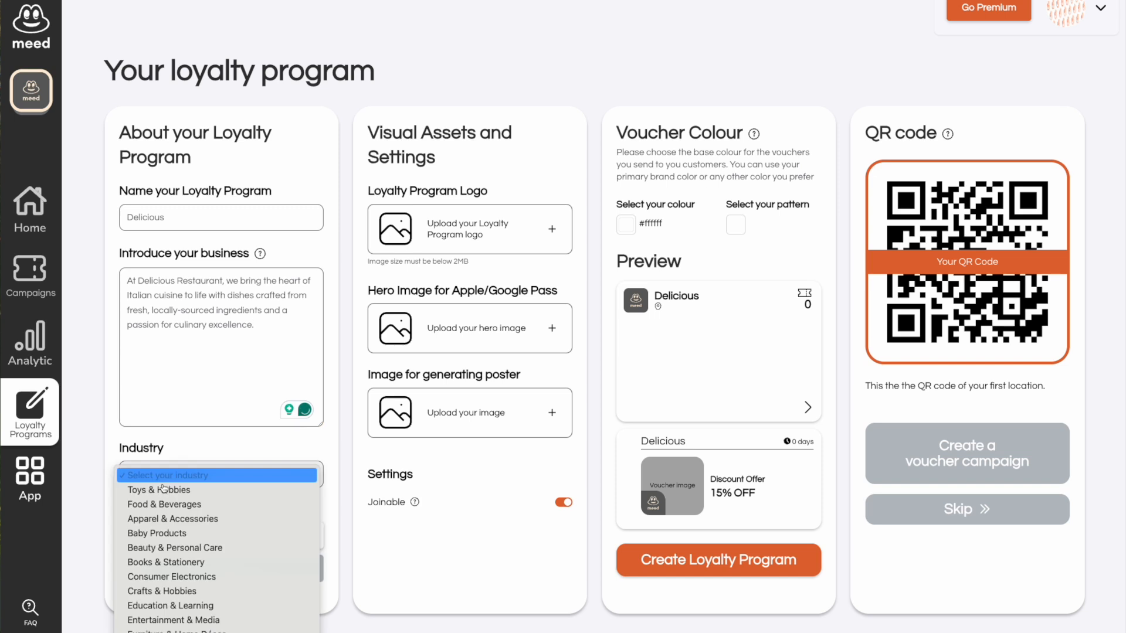
pyautogui.click(164, 507)
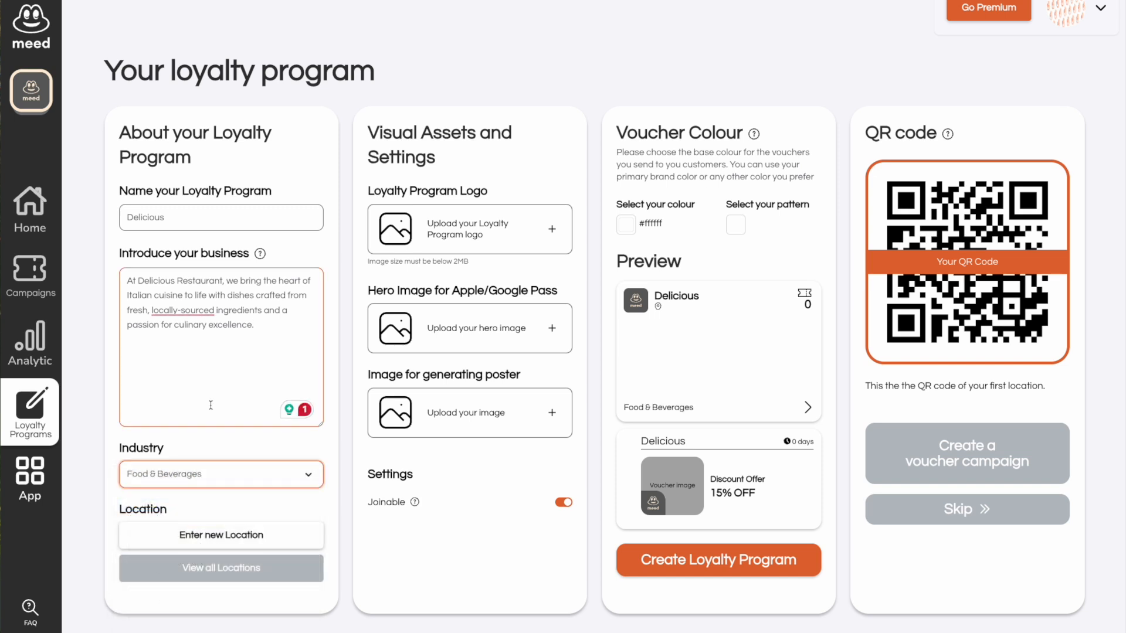
# Start a new location with business name 'Delicious Restaurant', then switch to the restaurant website
pyautogui.click(215, 546)
pyautogui.click(496, 112)
pyautogui.write('Deli')
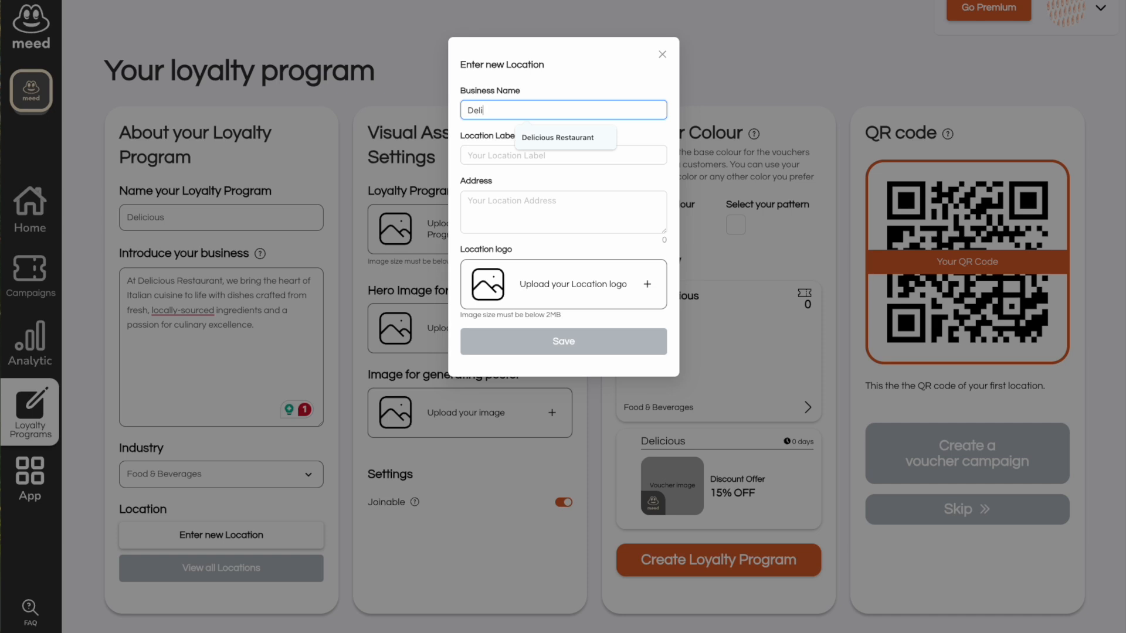
pyautogui.write('cious Restaurant')
pyautogui.press('Tab')
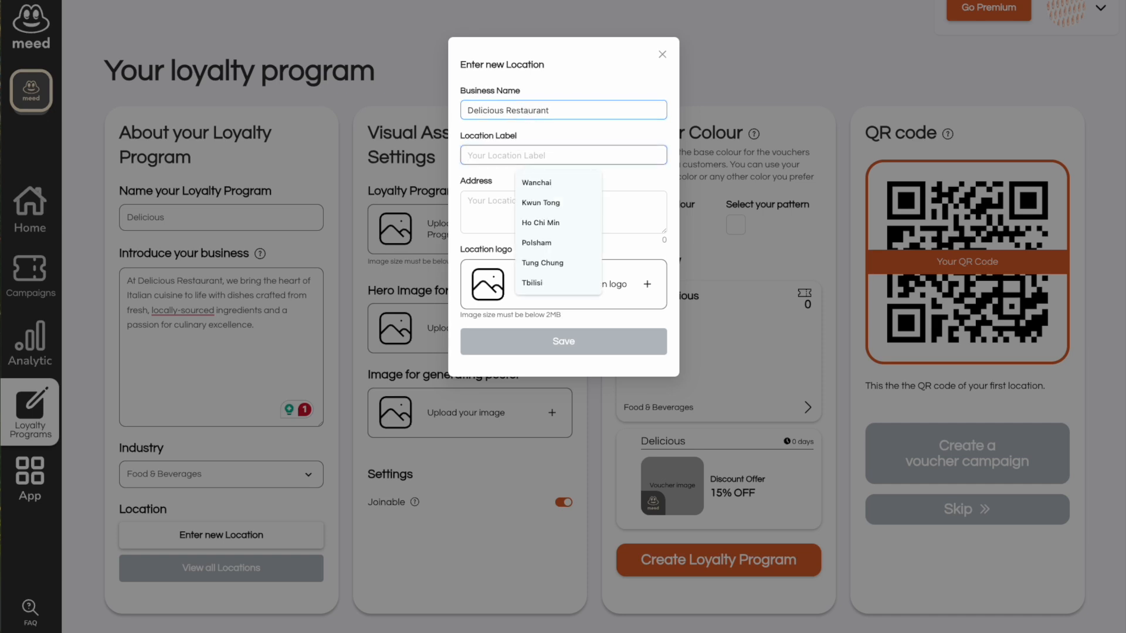
pyautogui.hotkey('ctrl', 'Tab')
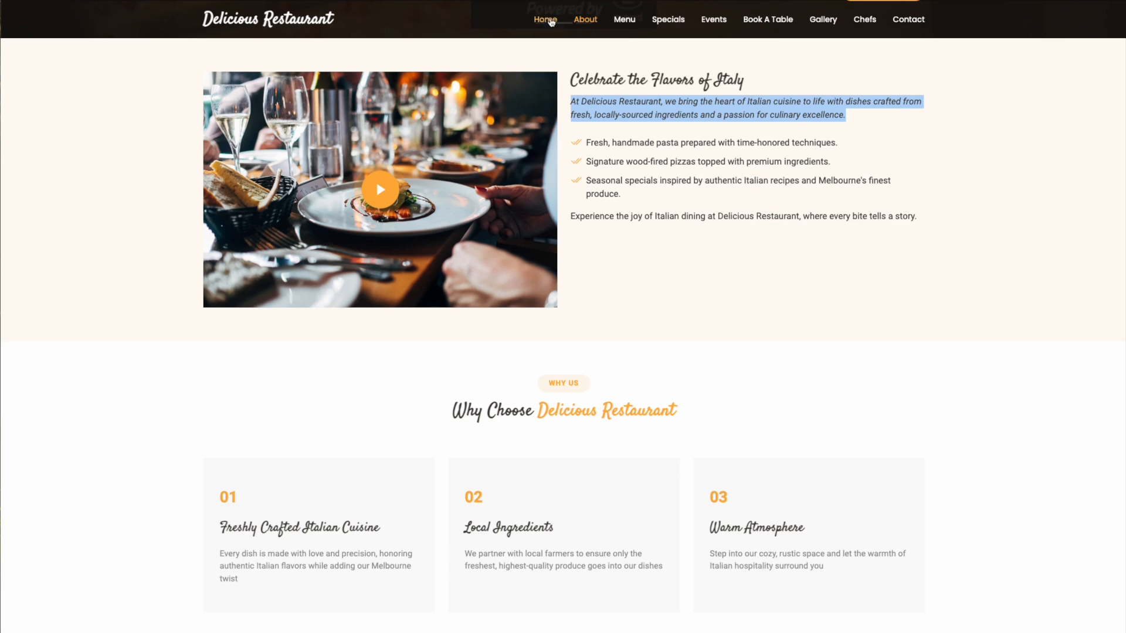
# Scroll the restaurant website down to the Contact section with its map and address
pyautogui.scroll(-20, 521, 255)
pyautogui.scroll(-3, 519, 256)
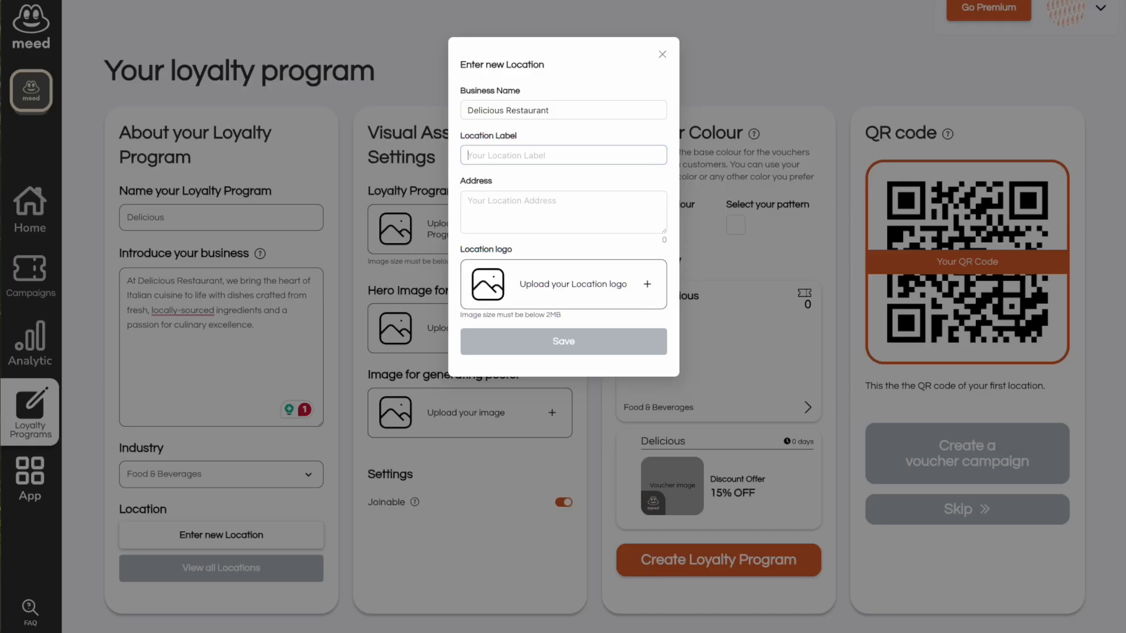
# Enter 'Melbourne' as the new location's label, correcting the typo
pyautogui.press('Tab')
pyautogui.write('Melbo')
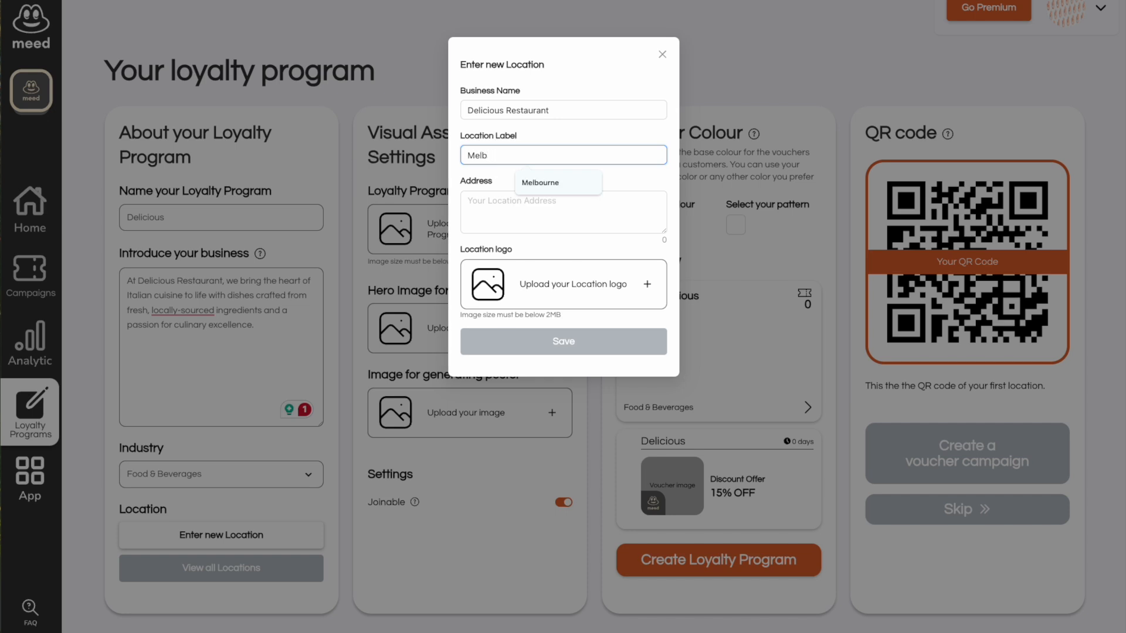
pyautogui.press('BackSpace')
pyautogui.write('bourne')
pyautogui.click(492, 208)
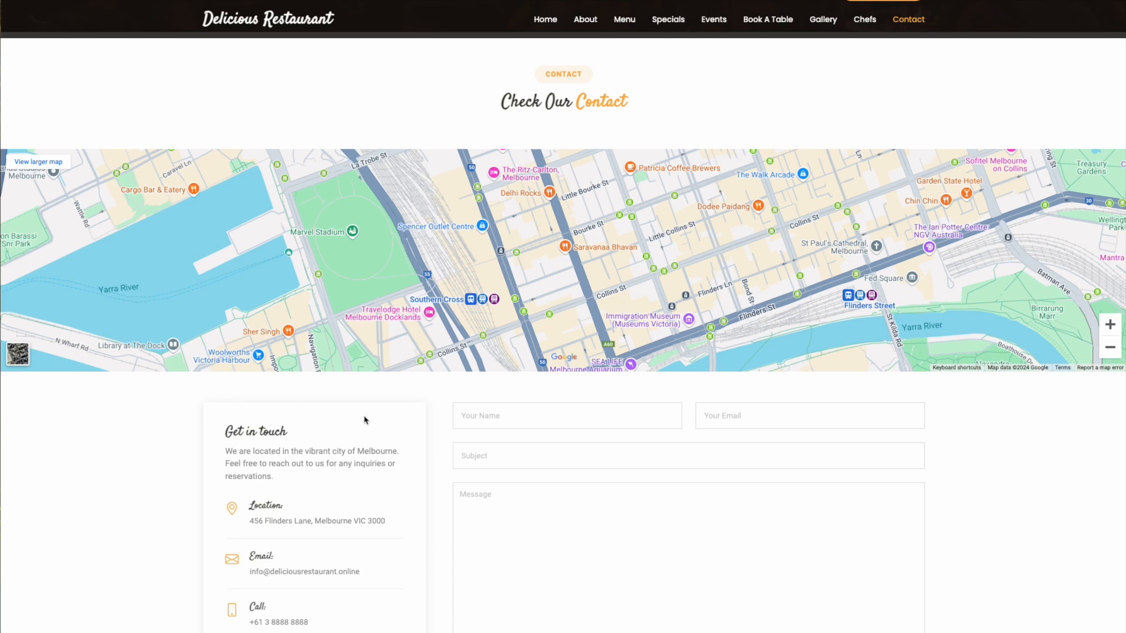
# Copy 456 Flinders Lane, Melbourne VIC 3000 from the website's Contact section into meed's Address field
pyautogui.scroll(2, 470, 330)
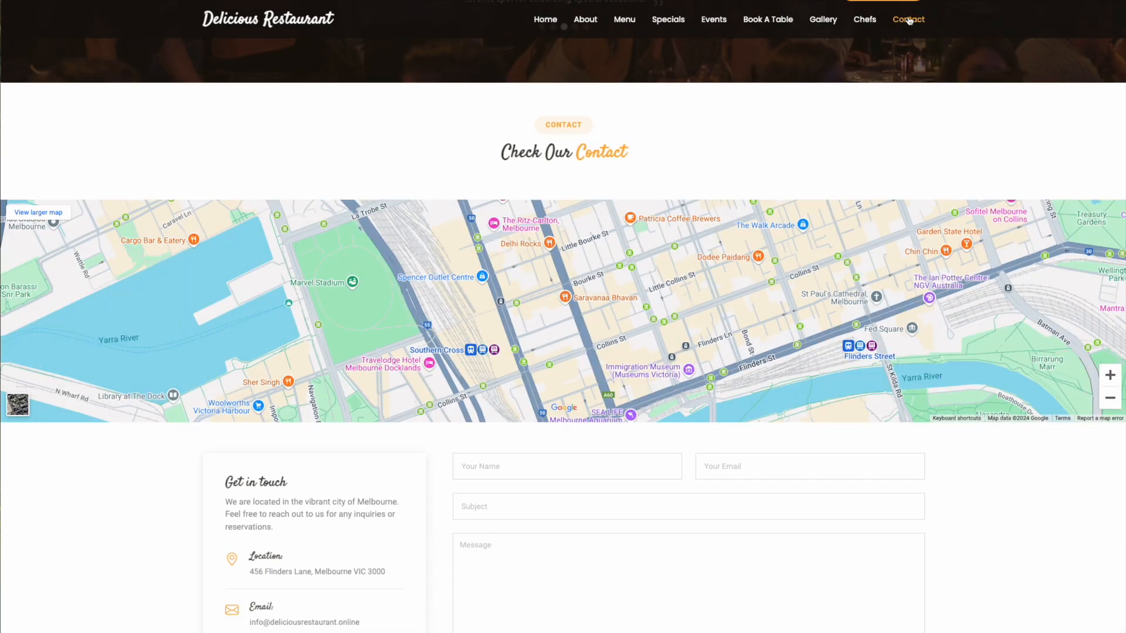
pyautogui.click(909, 20)
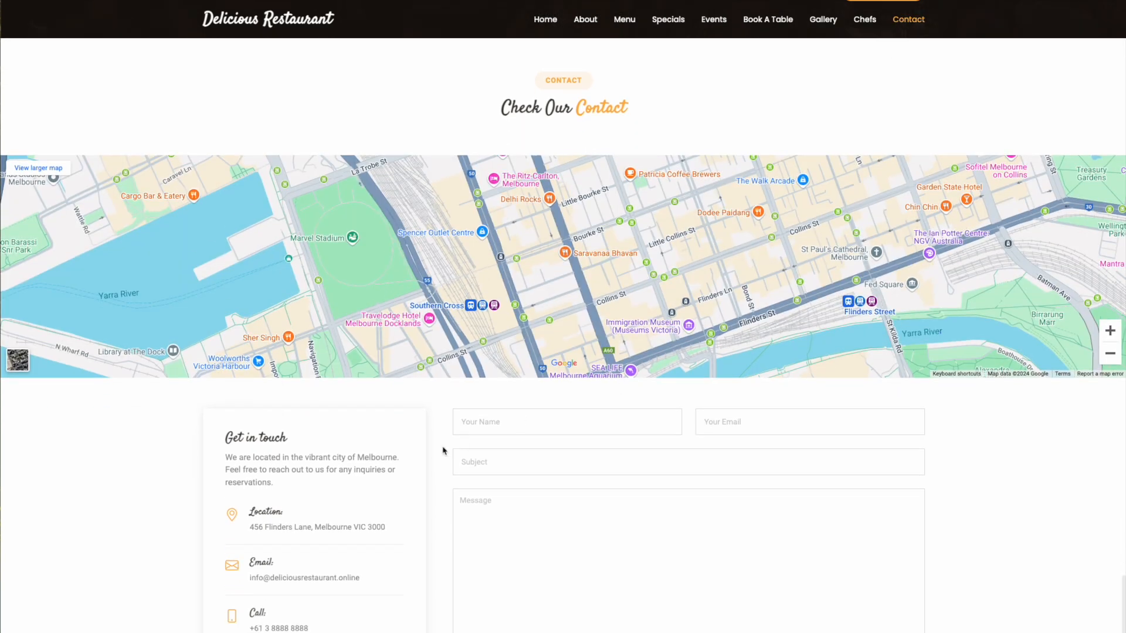
pyautogui.moveTo(250, 527); pyautogui.dragTo(389, 536)
pyautogui.hotkey('ctrl', 'c')
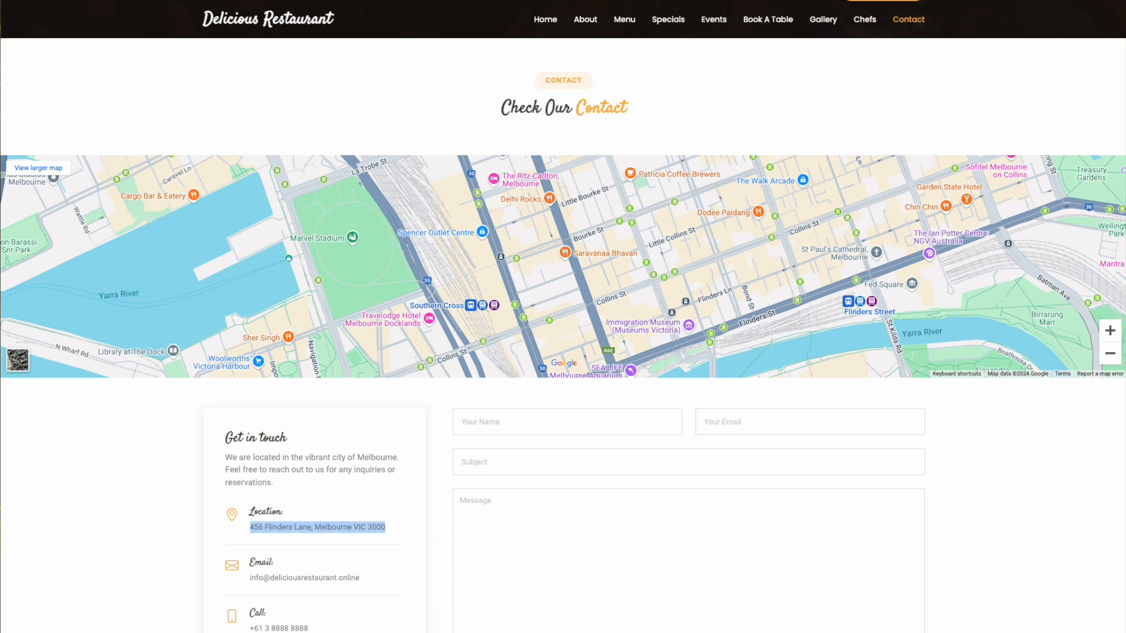
pyautogui.hotkey('alt', 'Tab')
pyautogui.hotkey('ctrl', 'v')
# Attach logo.png as the Melbourne location's logo, accept the crop, and save the location
pyautogui.click(528, 276)
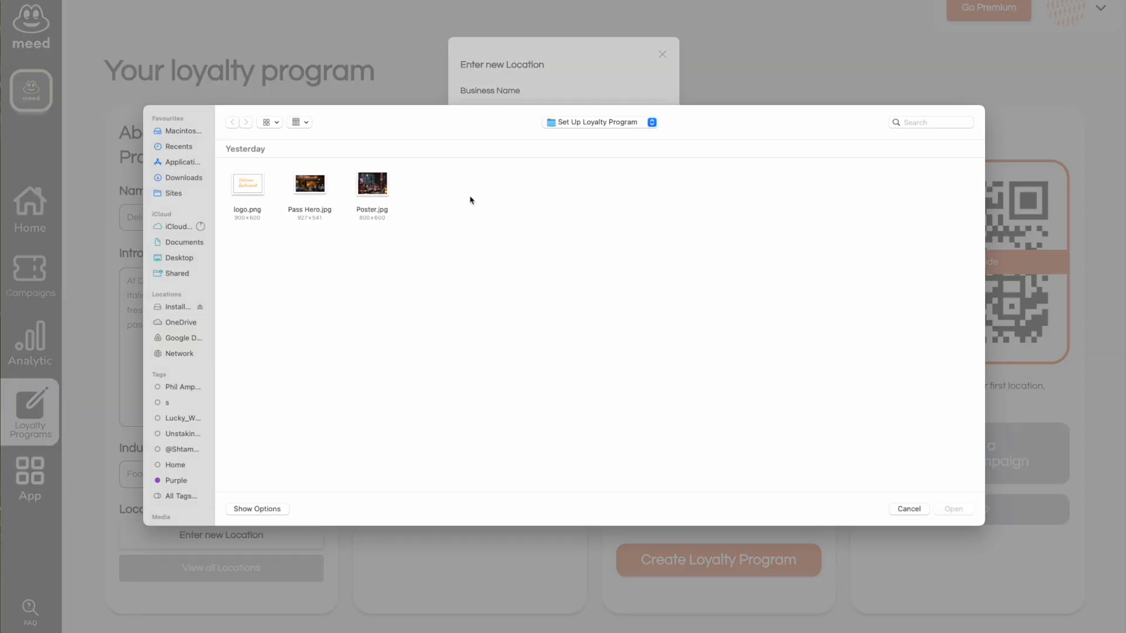
pyautogui.doubleClick(253, 192)
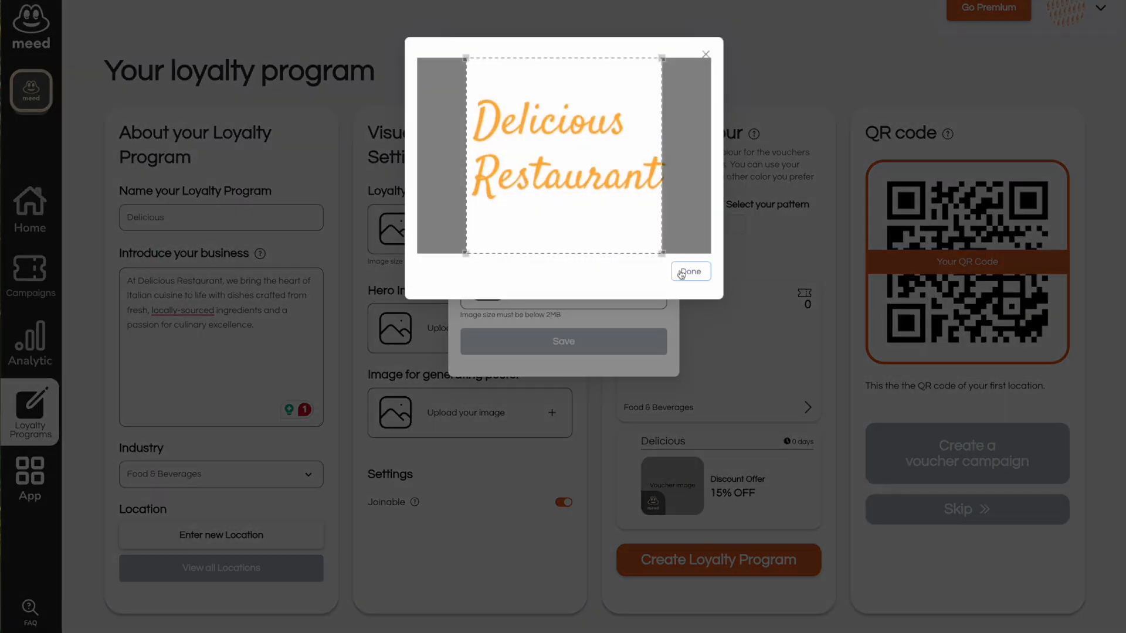
pyautogui.click(681, 274)
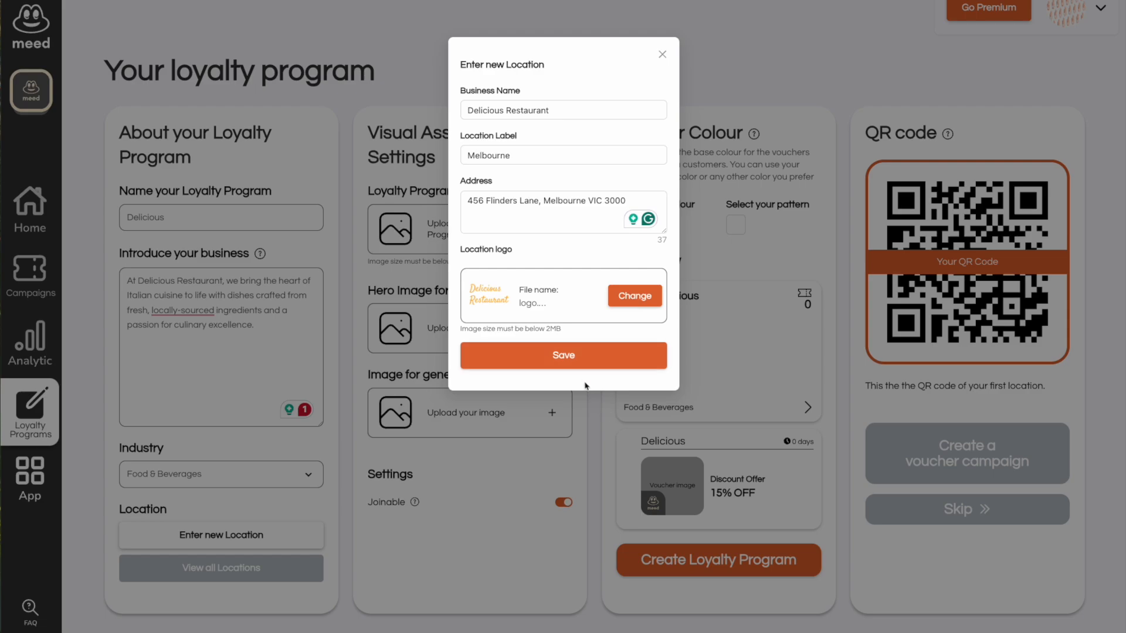
pyautogui.click(578, 358)
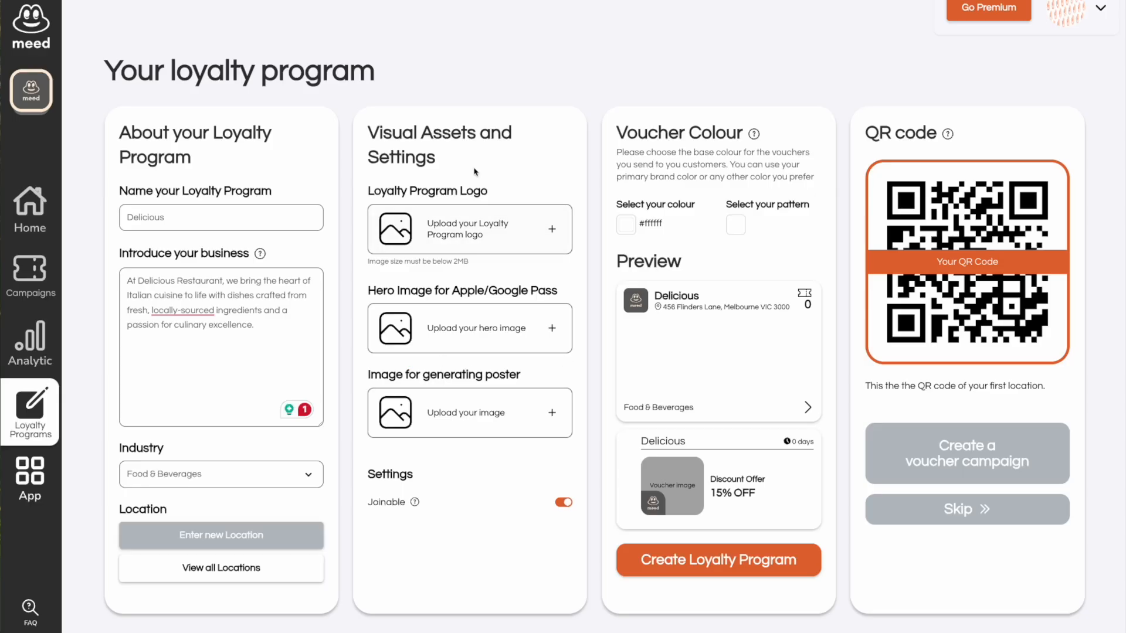
# Begin the loyalty program logo upload so the file chooser appears
pyautogui.click(479, 233)
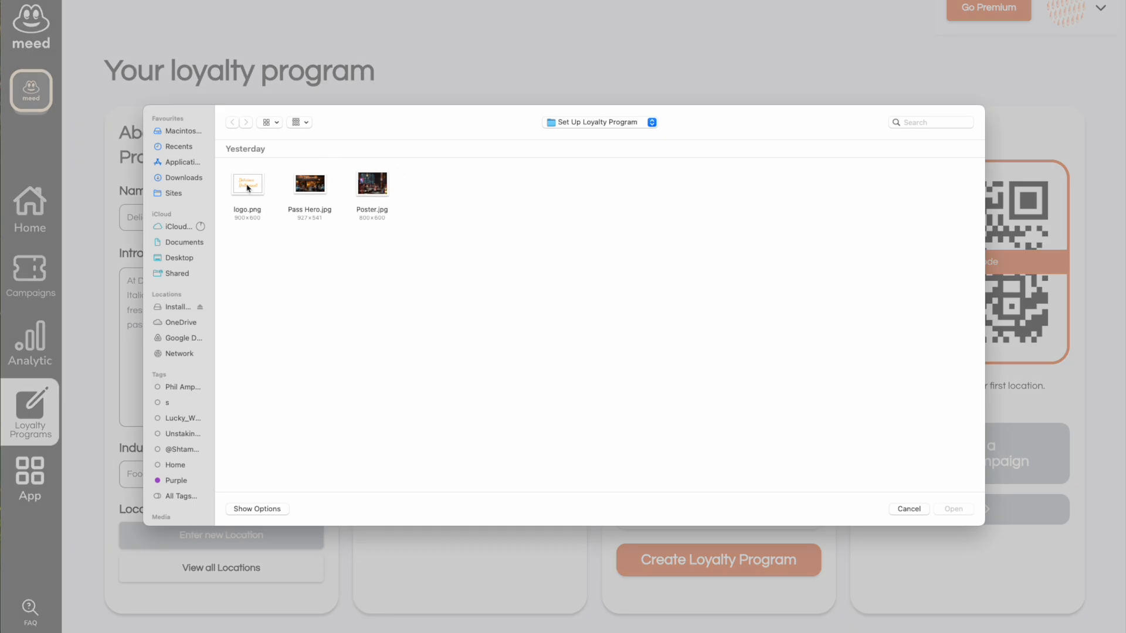
# Add logo.png as program logo and Pass Hero.jpg as hero, cropped to include the restaurant sign
pyautogui.press('Escape')
pyautogui.click(691, 268)
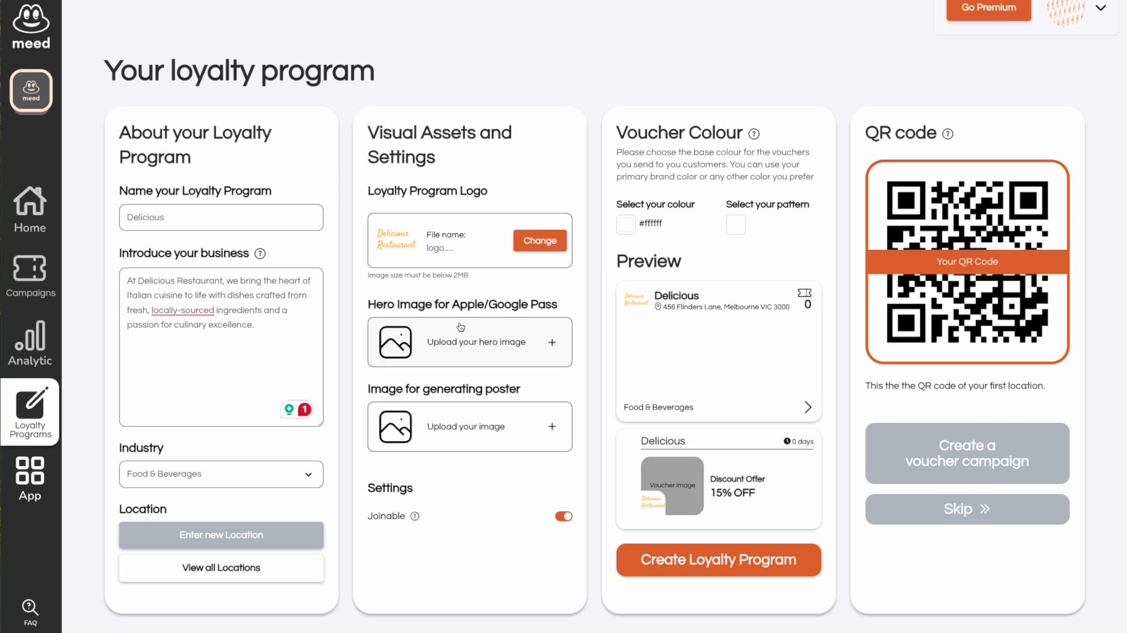
pyautogui.click(468, 348)
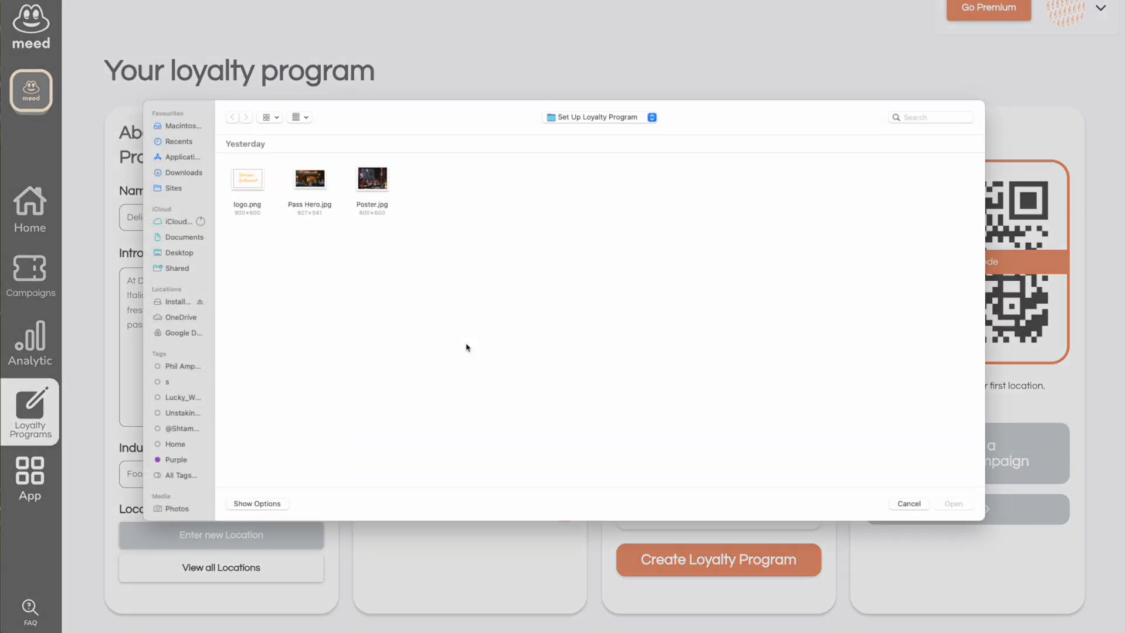
pyautogui.doubleClick(317, 186)
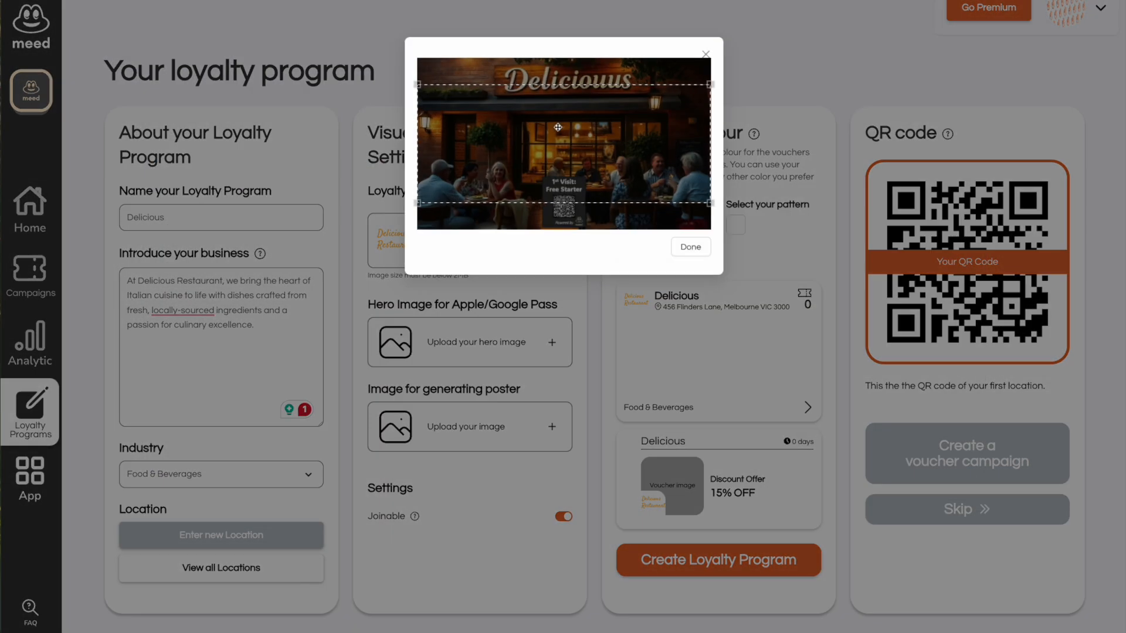
pyautogui.moveTo(557, 127); pyautogui.dragTo(559, 98)
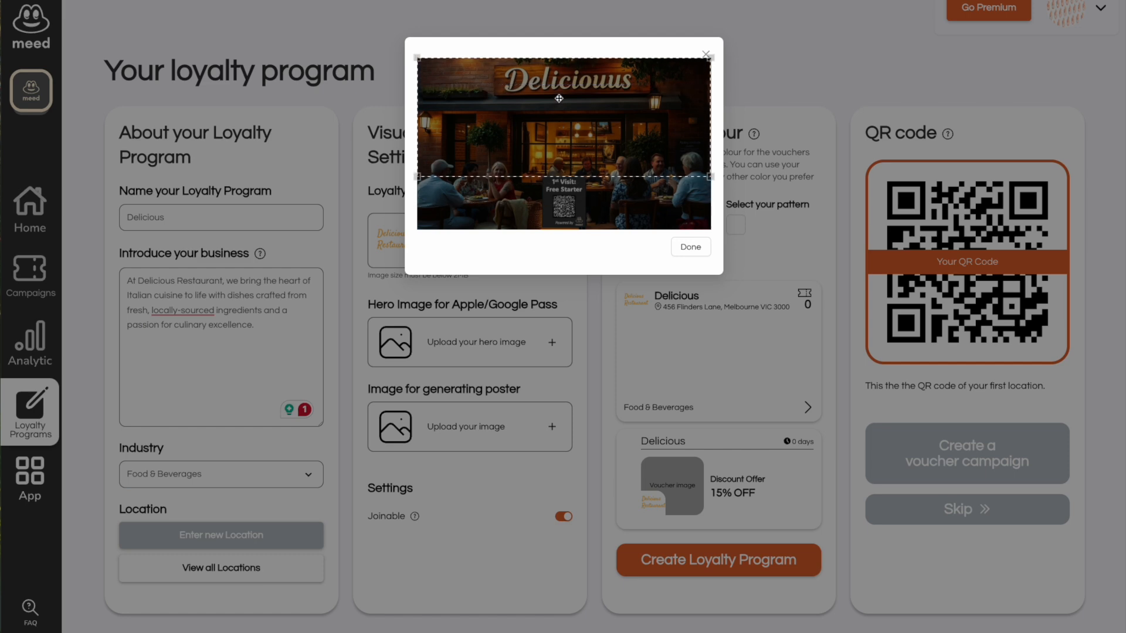
pyautogui.click(690, 247)
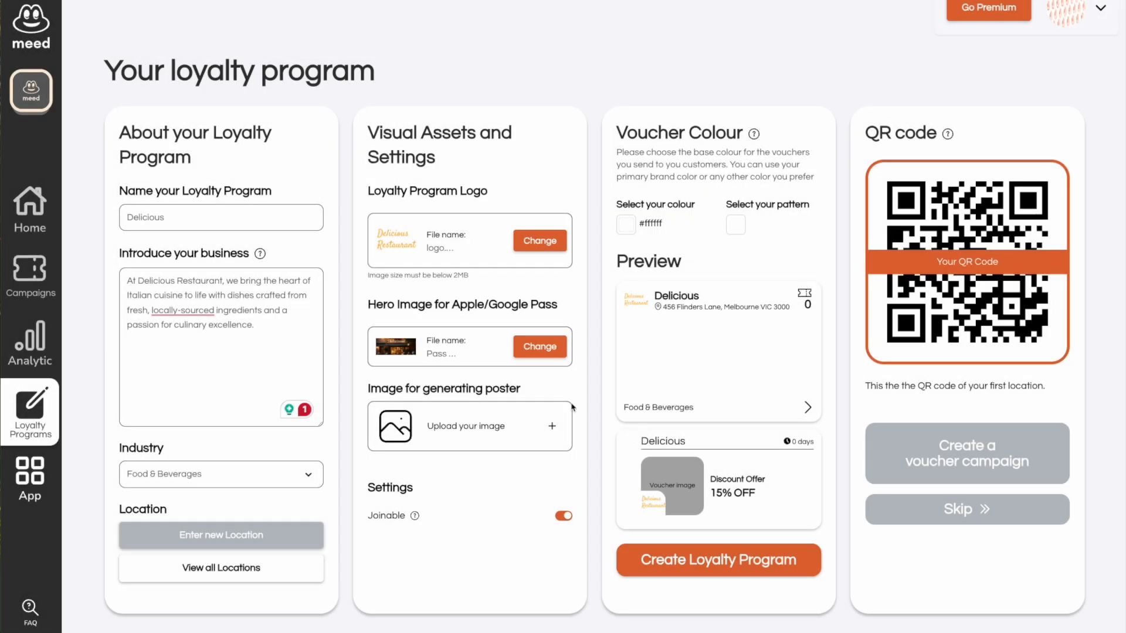
# Add Poster.jpg as the poster image, nudging its crop slightly left
pyautogui.click(484, 429)
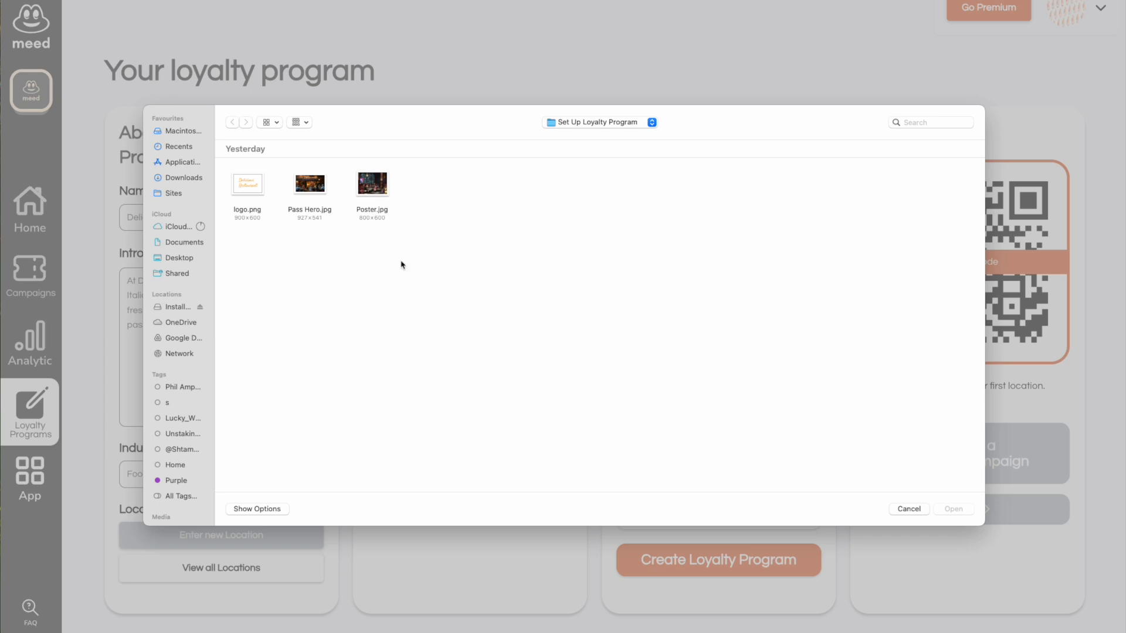
pyautogui.doubleClick(375, 197)
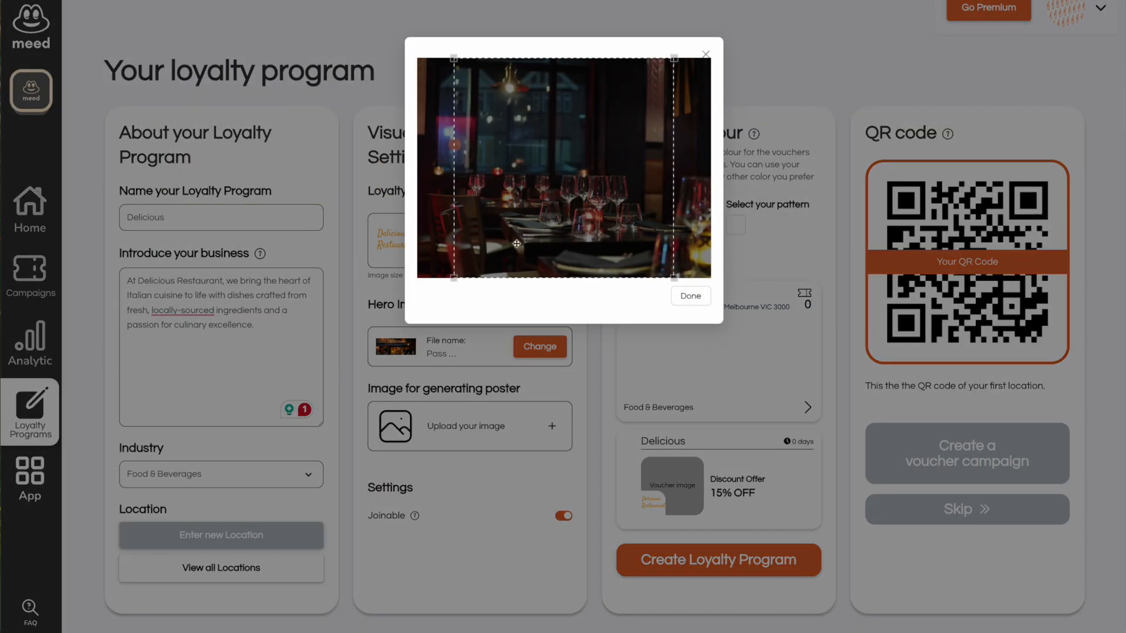
pyautogui.moveTo(567, 233); pyautogui.dragTo(549, 232)
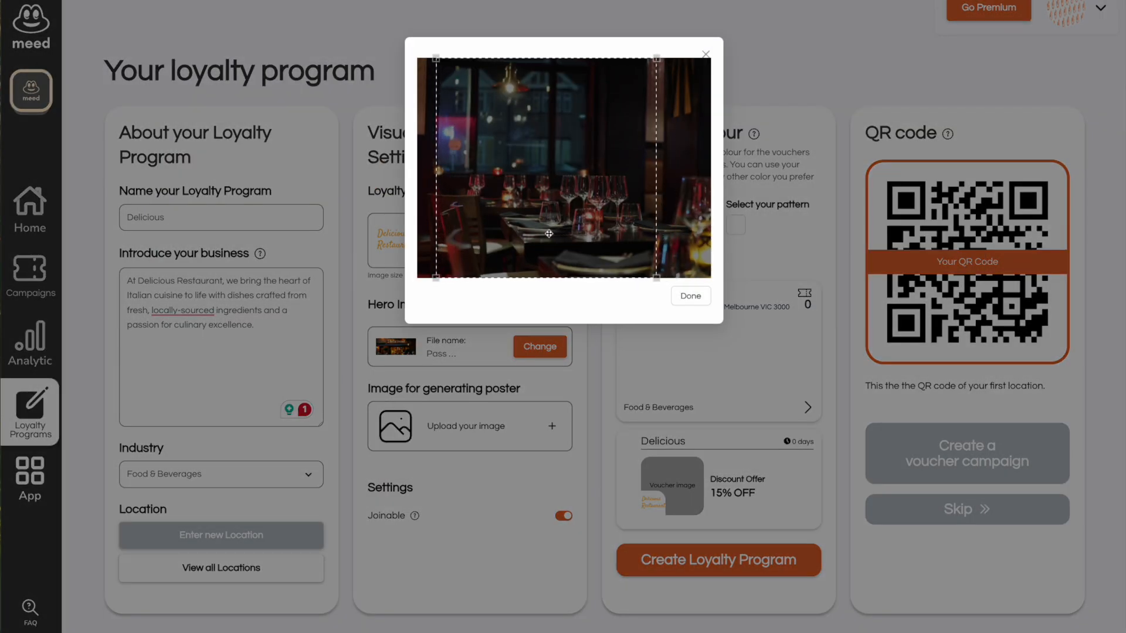
pyautogui.click(687, 296)
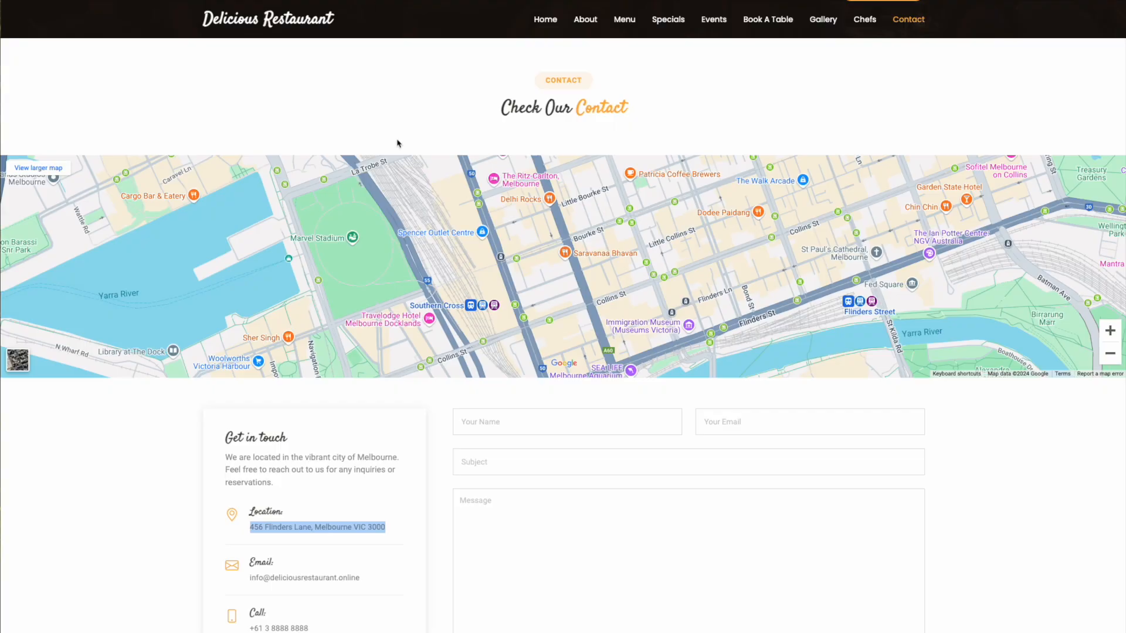
pyautogui.scroll(20, 397, 146)
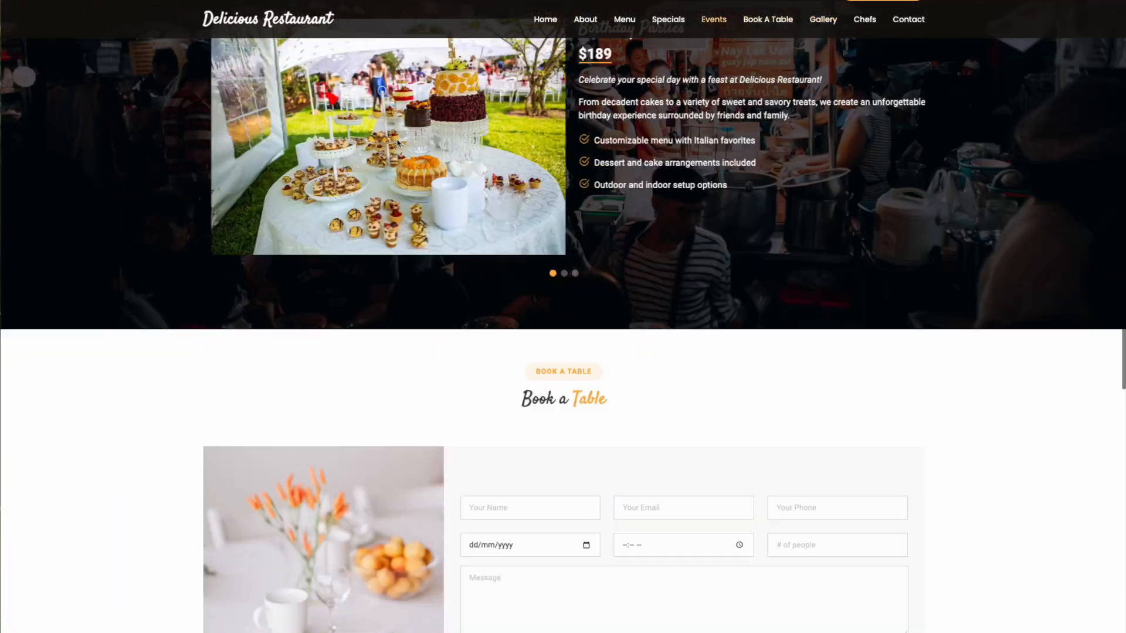
pyautogui.scroll(10, 398, 142)
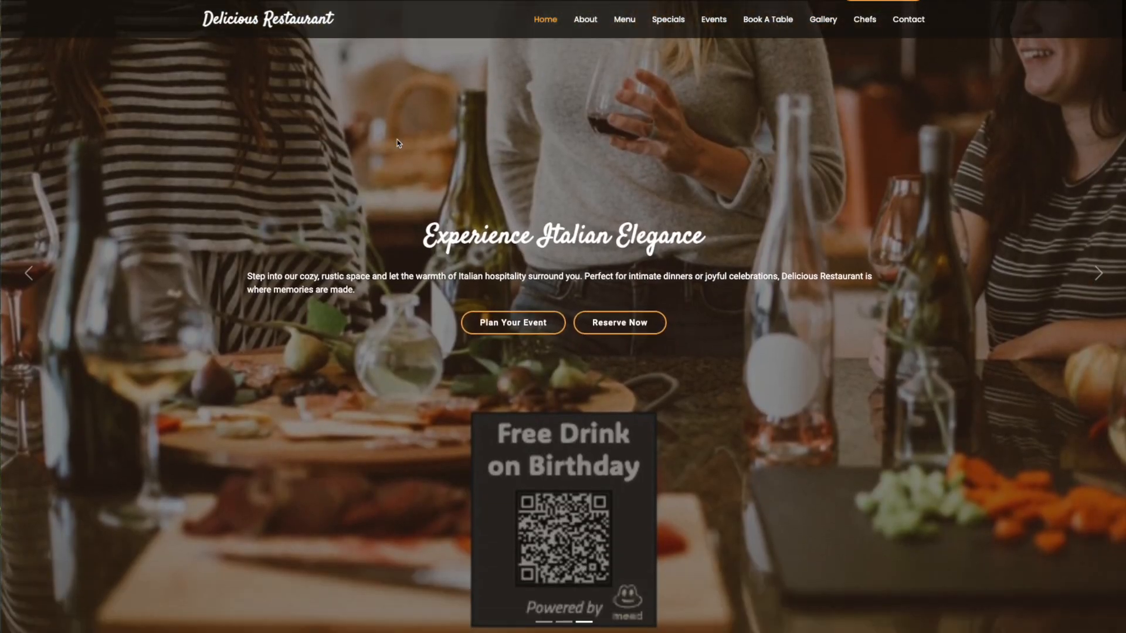
pyautogui.scroll(1, 556, 228)
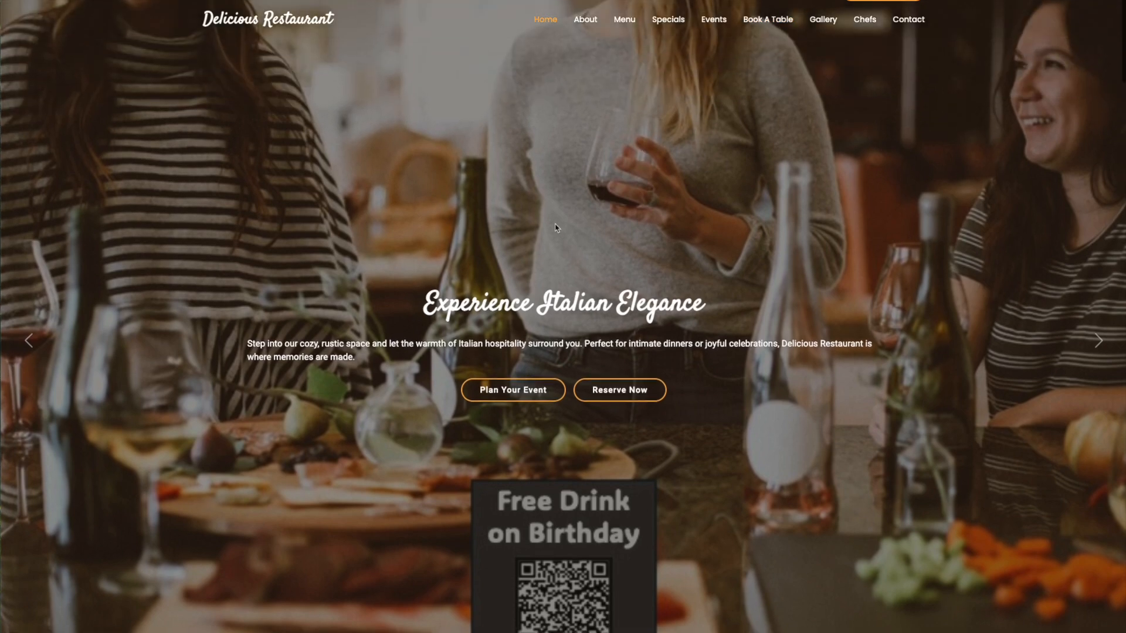
pyautogui.scroll(-10, 556, 227)
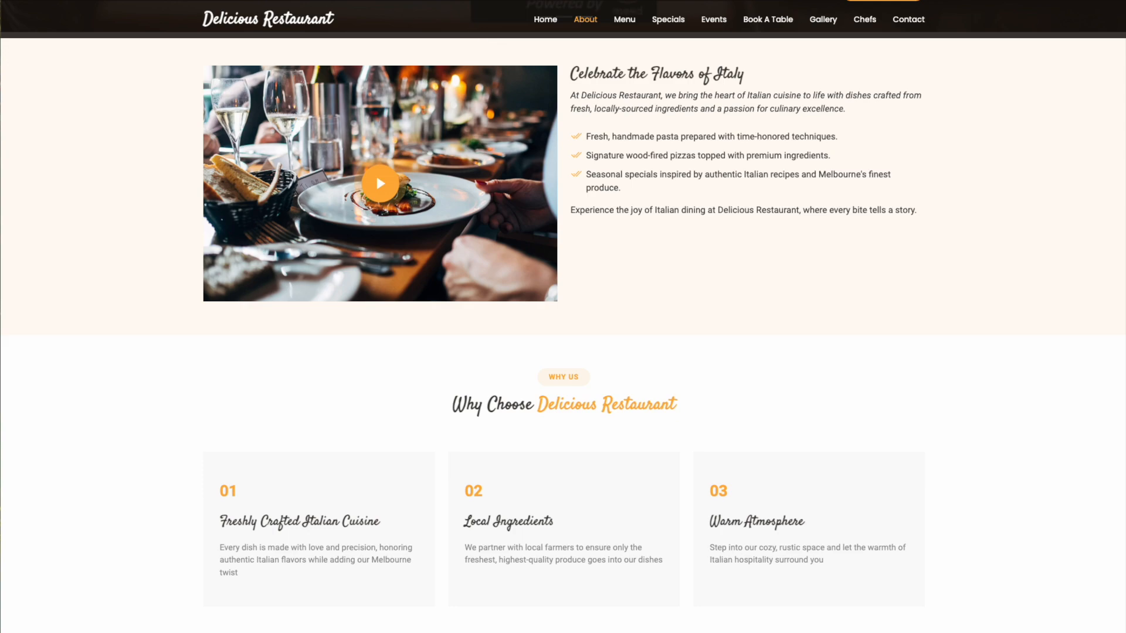
pyautogui.scroll(-6, 364, 248)
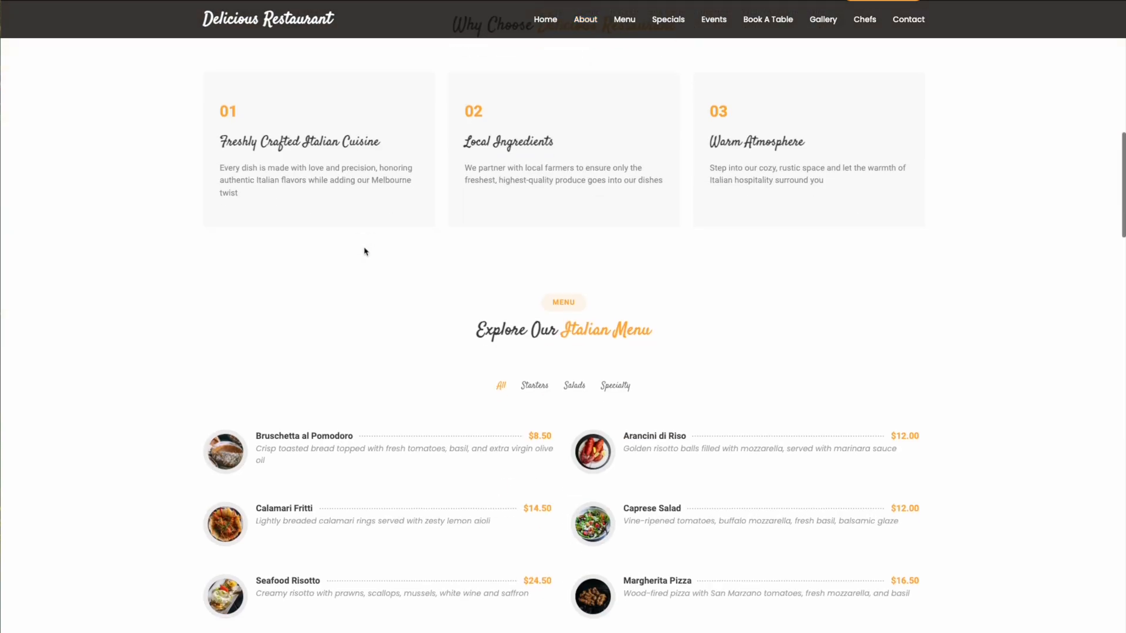
pyautogui.scroll(16, 364, 248)
pyautogui.scroll(-10, 365, 251)
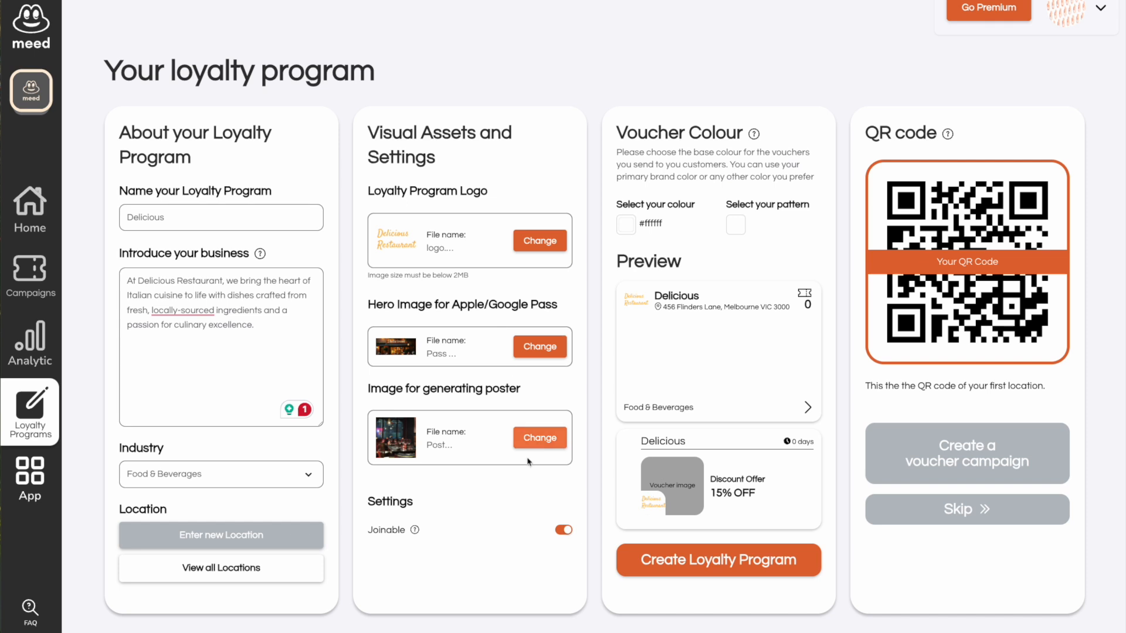
# Set the voucher colour to hex 333333 so both preview cards turn dark grey
pyautogui.click(626, 224)
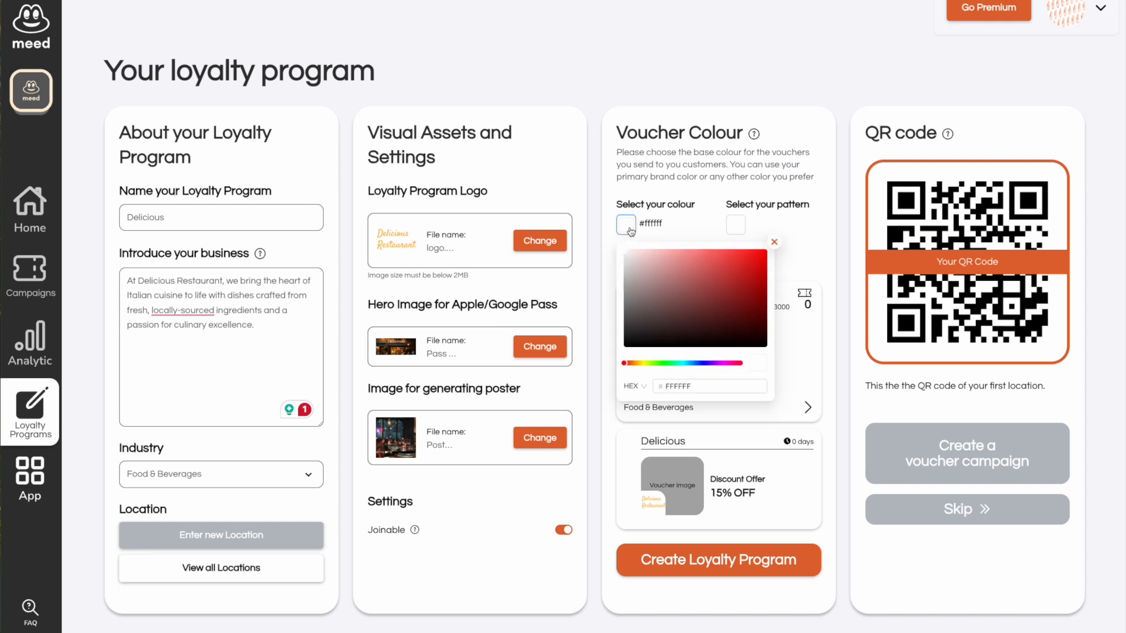
pyautogui.click(640, 311)
pyautogui.click(636, 329)
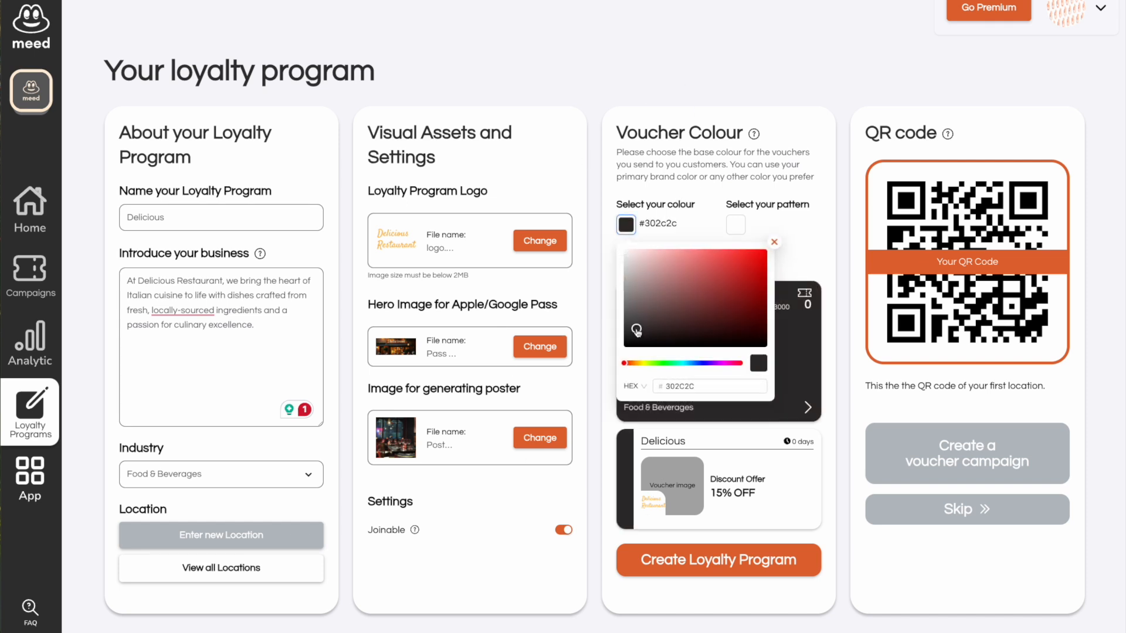
pyautogui.click(632, 340)
pyautogui.doubleClick(677, 386)
pyautogui.write('333333')
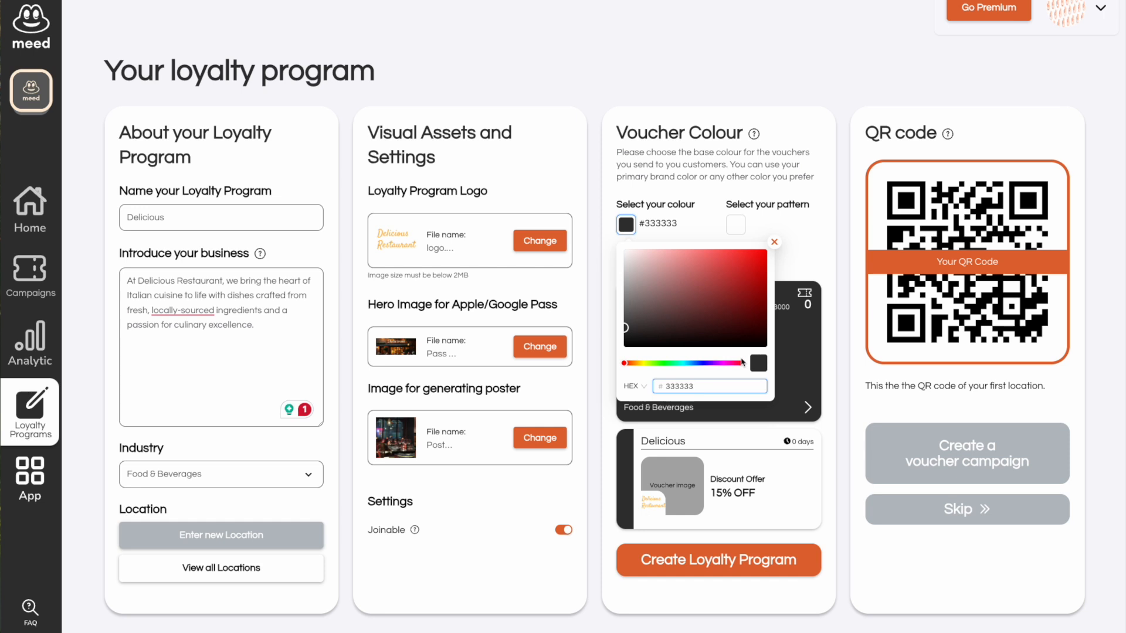
pyautogui.click(668, 236)
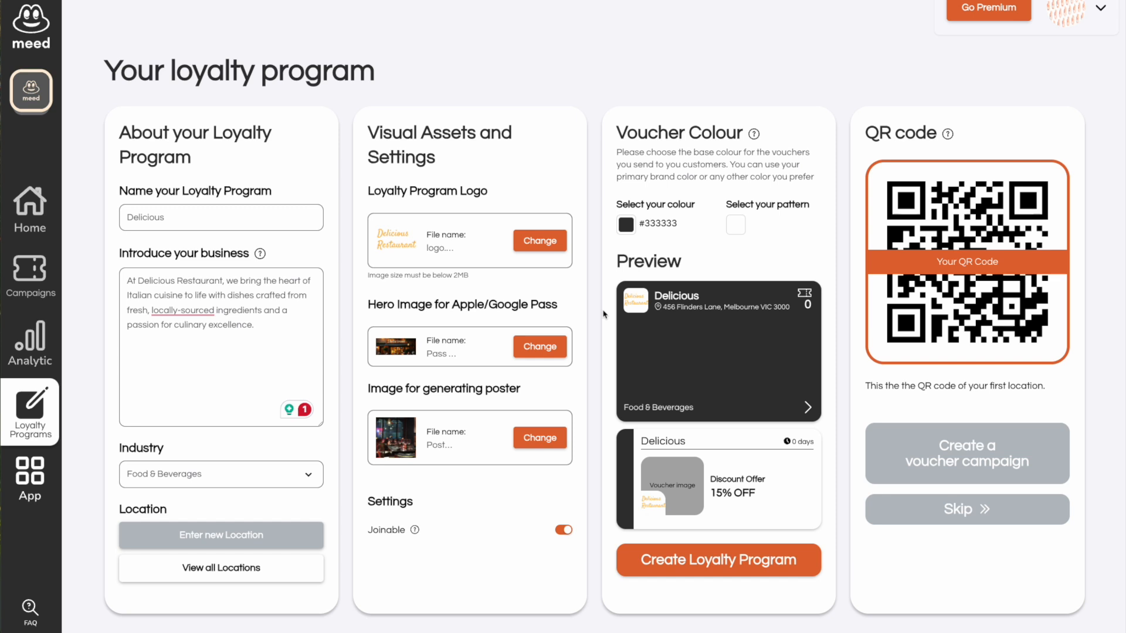
pyautogui.click(211, 333)
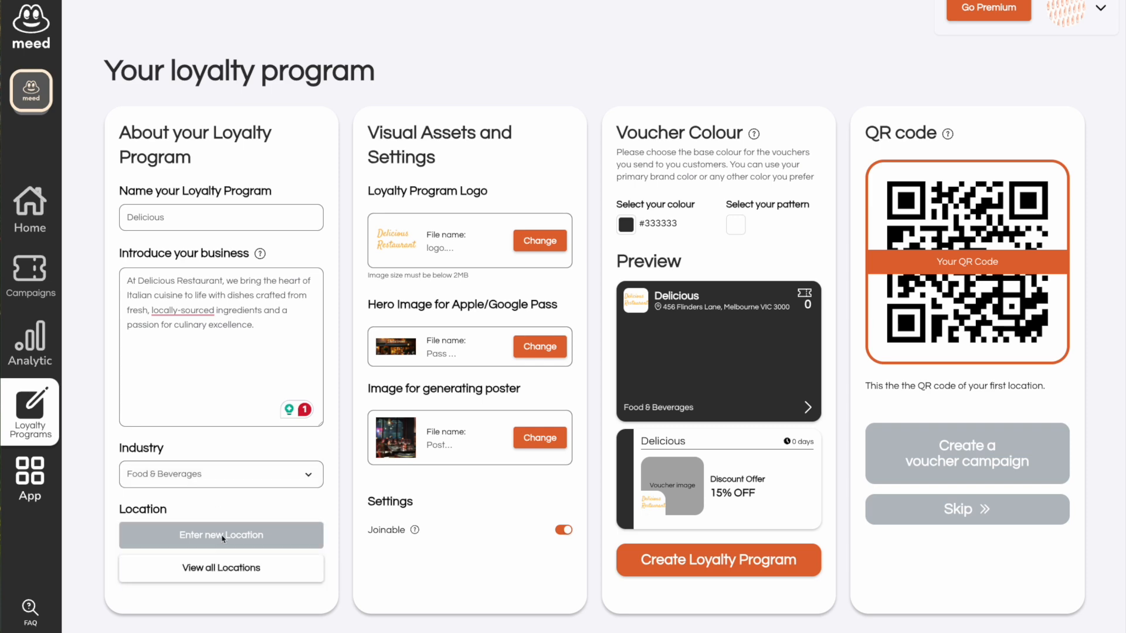
pyautogui.click(222, 567)
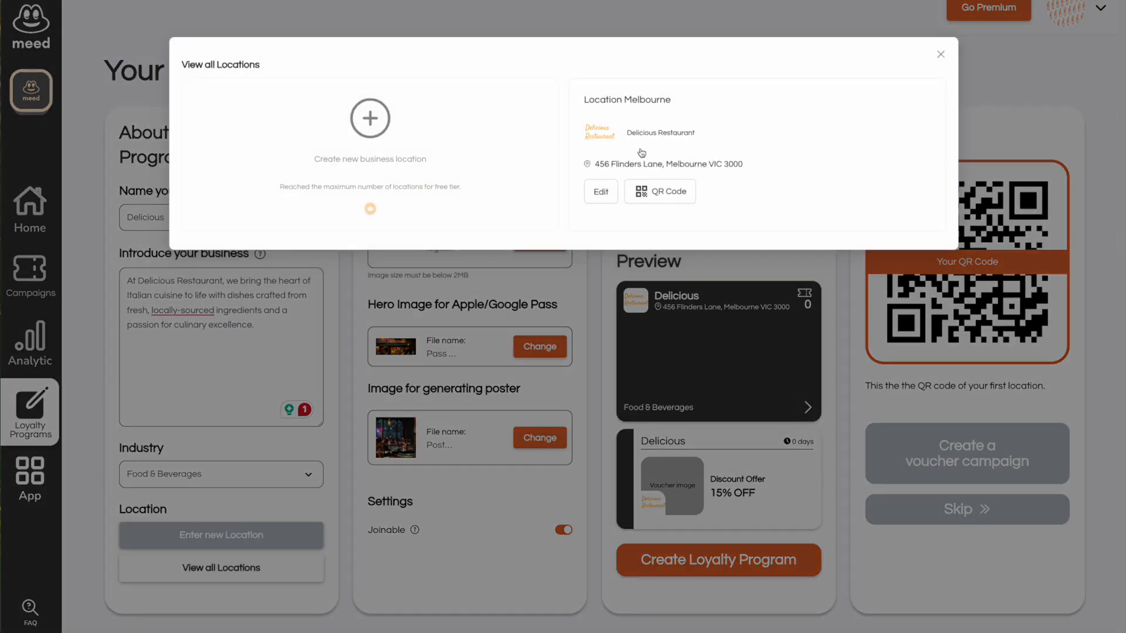
pyautogui.click(939, 55)
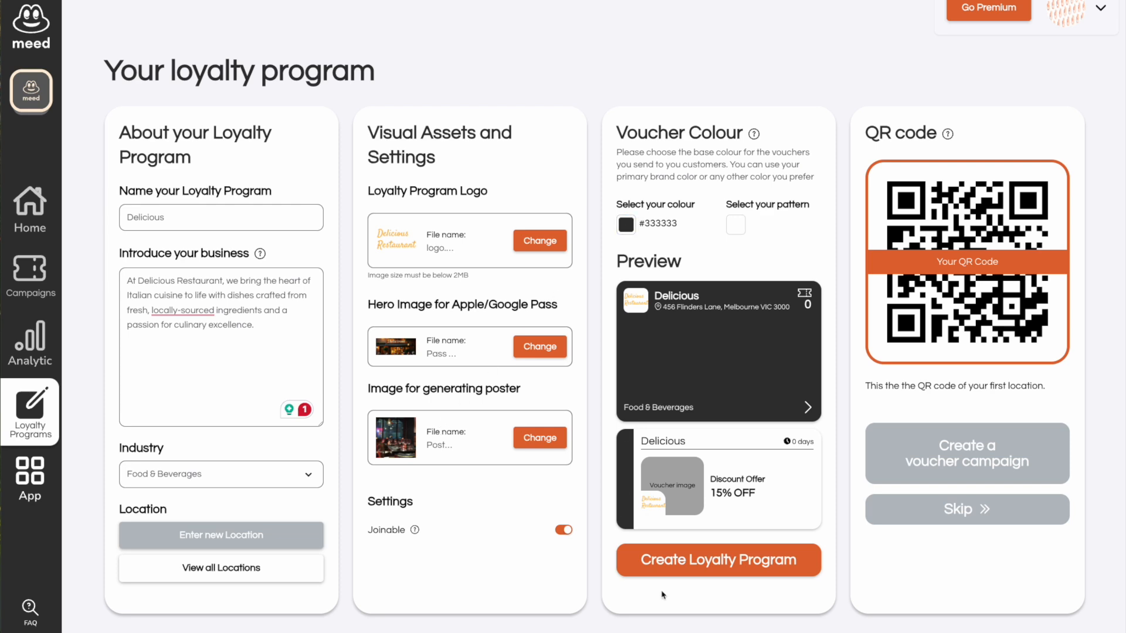
# Create the Delicious loyalty program and confirm with Yes
pyautogui.click(695, 564)
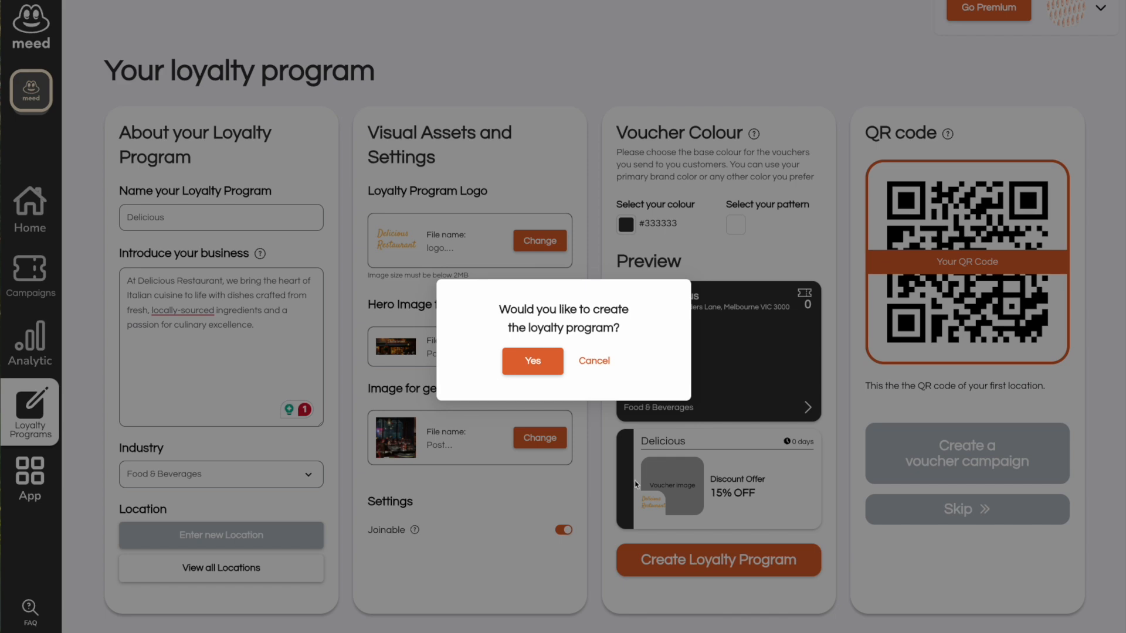
pyautogui.click(532, 362)
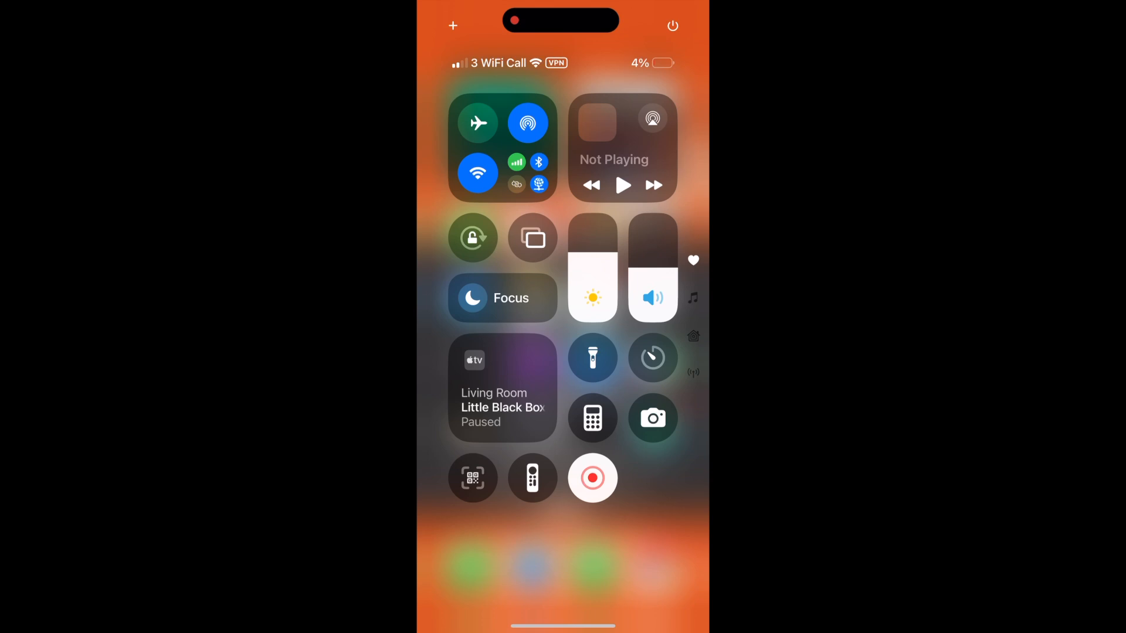
# Scan the loyalty QR code with the iPhone Camera and open the app.meedloyalty.com link
pyautogui.click(652, 417)
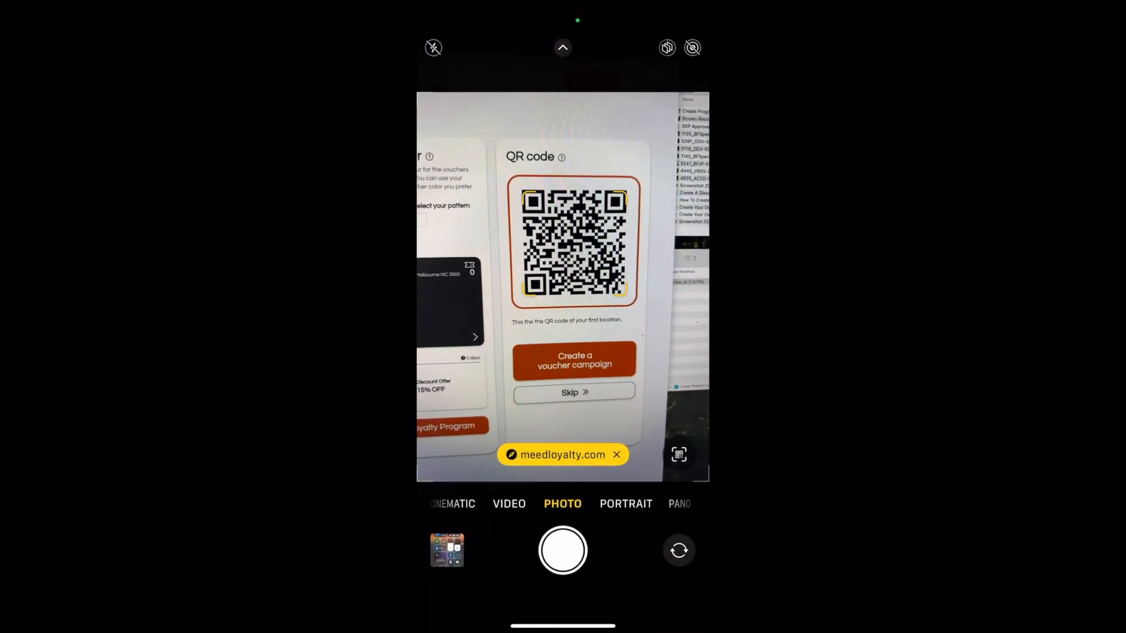
pyautogui.click(561, 454)
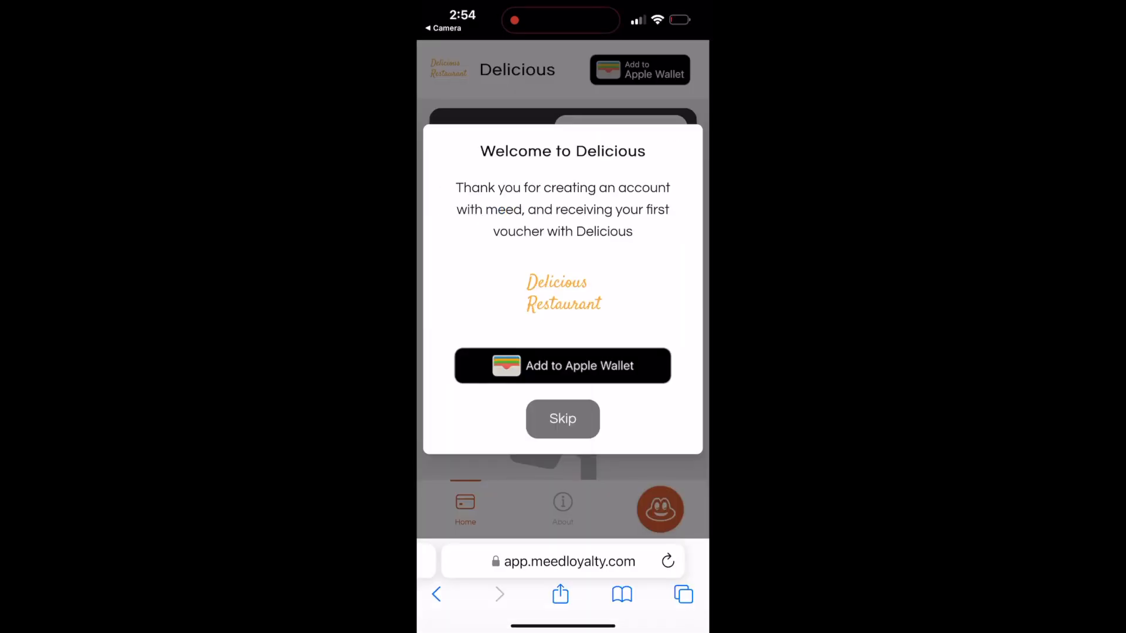
# Skip the welcome prompt and open the Delicious pass full-size in Apple Wallet
pyautogui.click(563, 419)
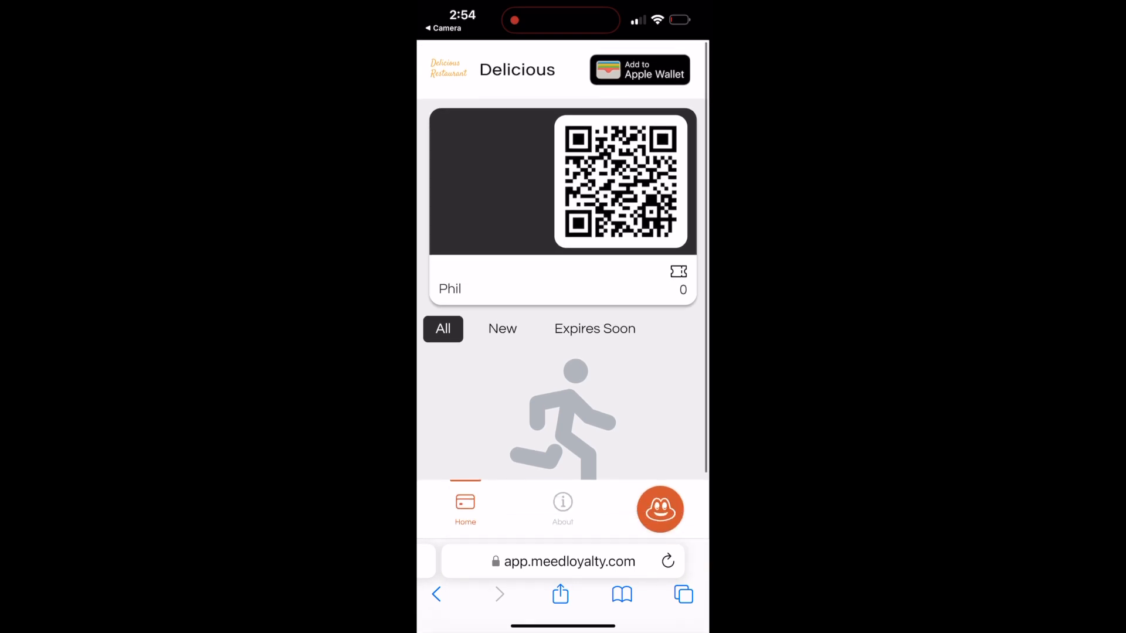
pyautogui.scroll(-2, 562, 352)
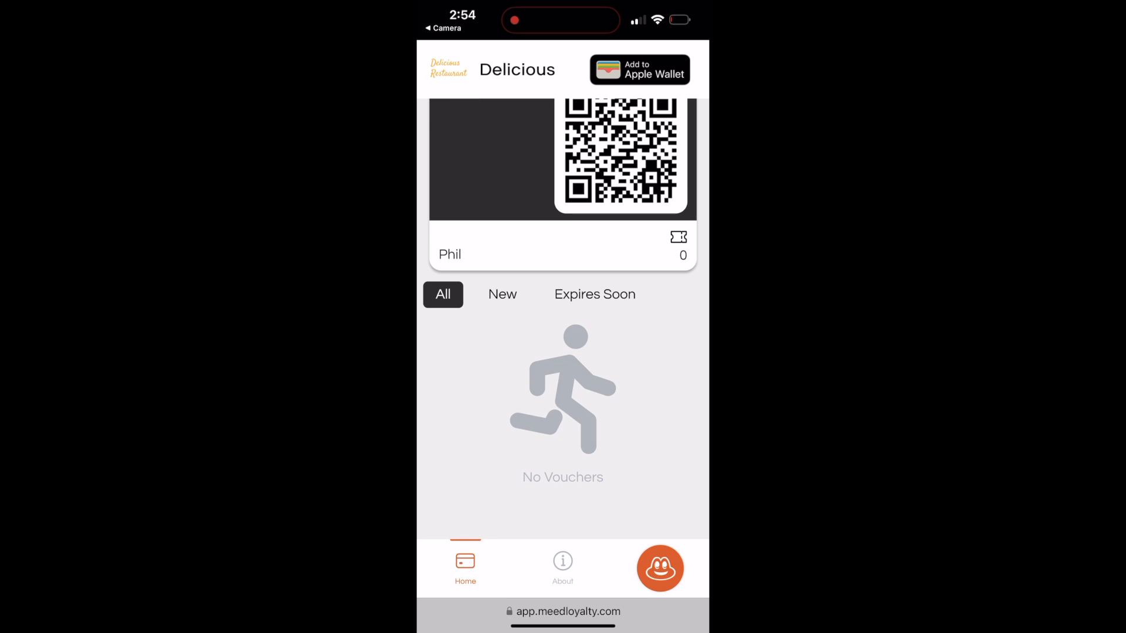
pyautogui.press('XF86PowerOff')
pyautogui.press('XF86PowerOff')
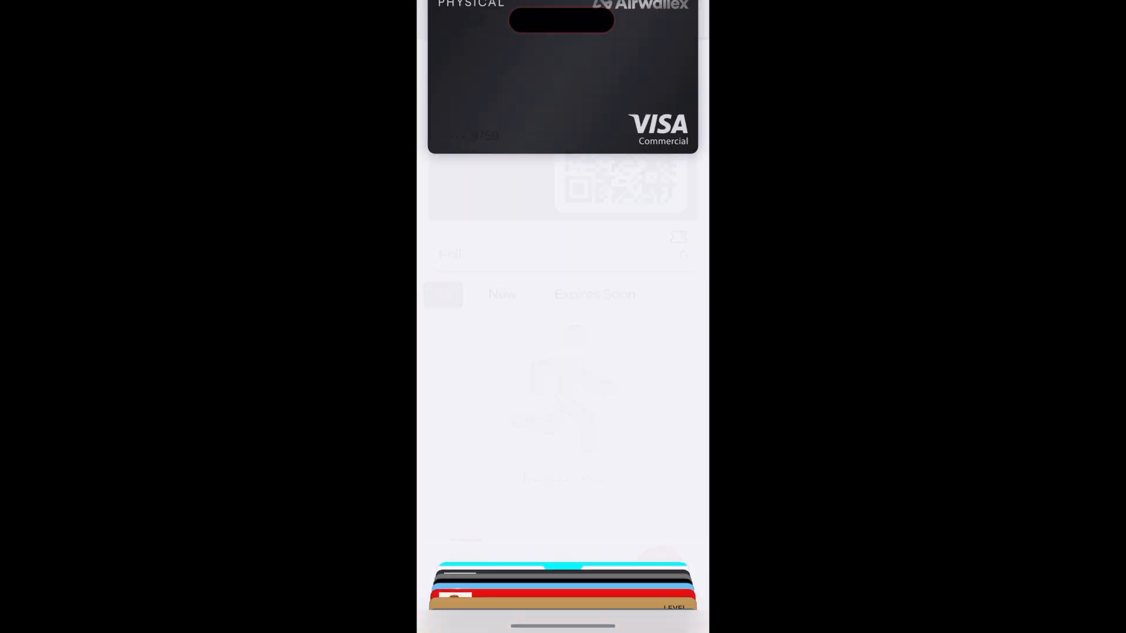
pyautogui.click(563, 580)
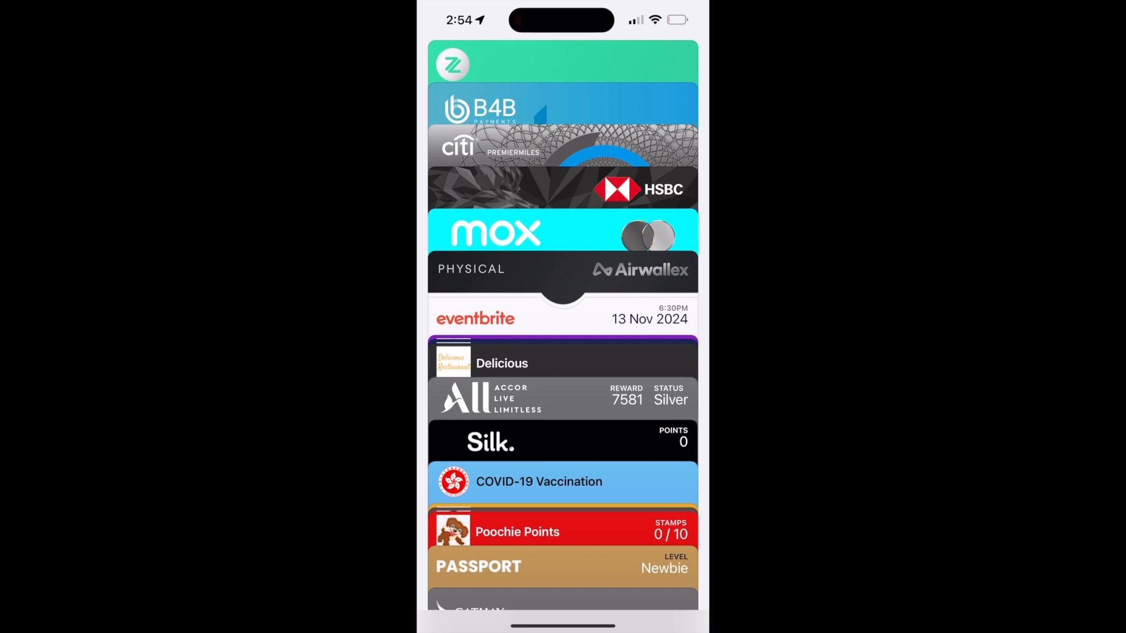
pyautogui.click(502, 364)
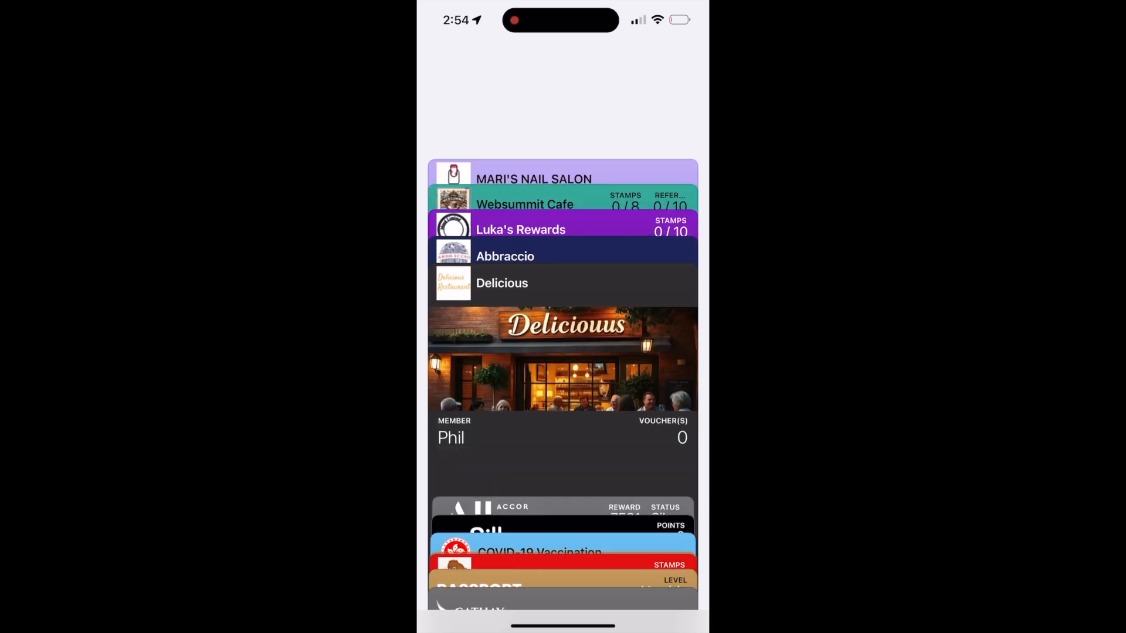